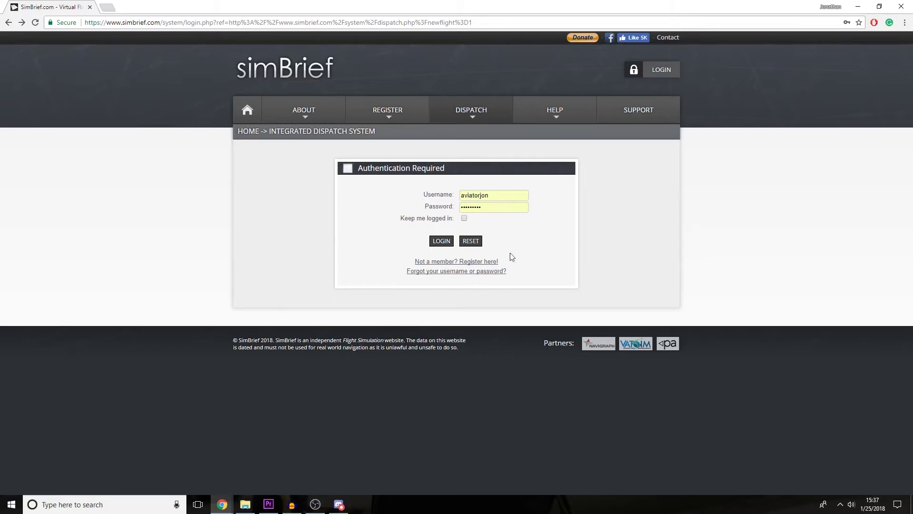
# - View the SimBrief member registration form in a separate tab and close that tab
pyautogui.middleClick(429, 261)
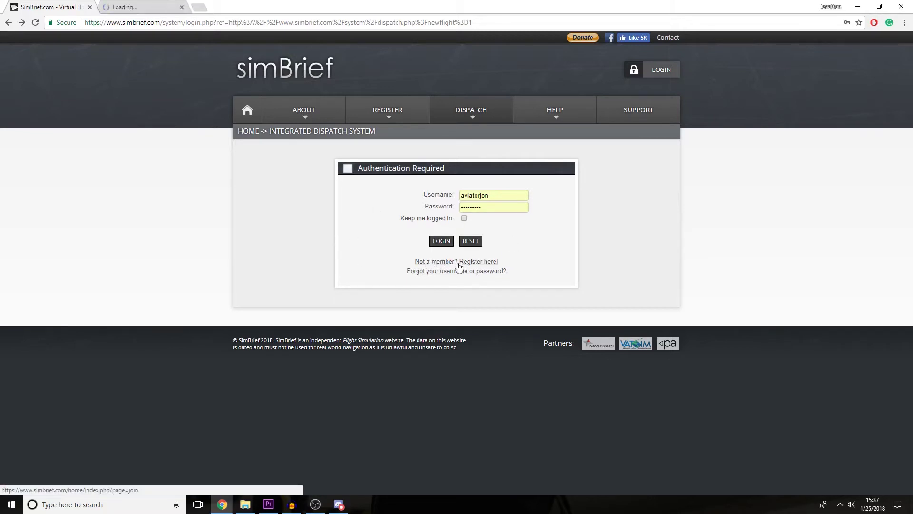
pyautogui.hotkey('ctrl', 'Tab')
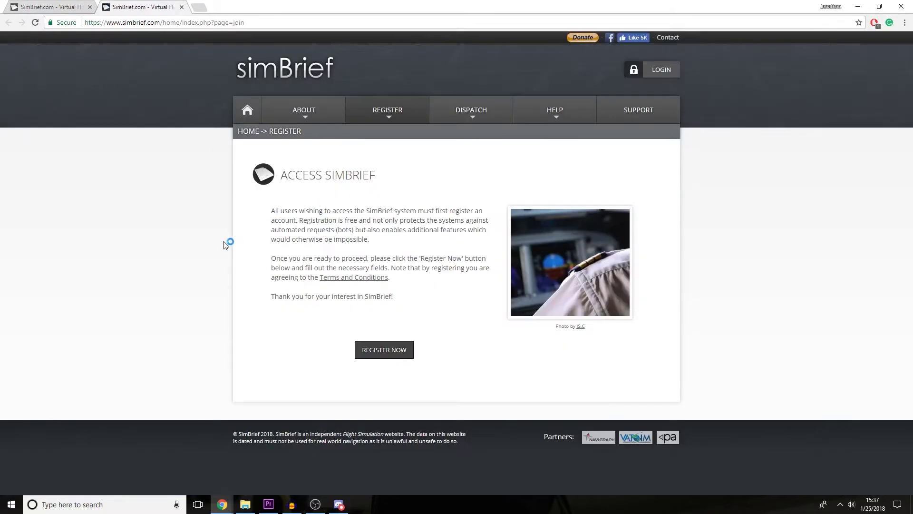
pyautogui.click(400, 349)
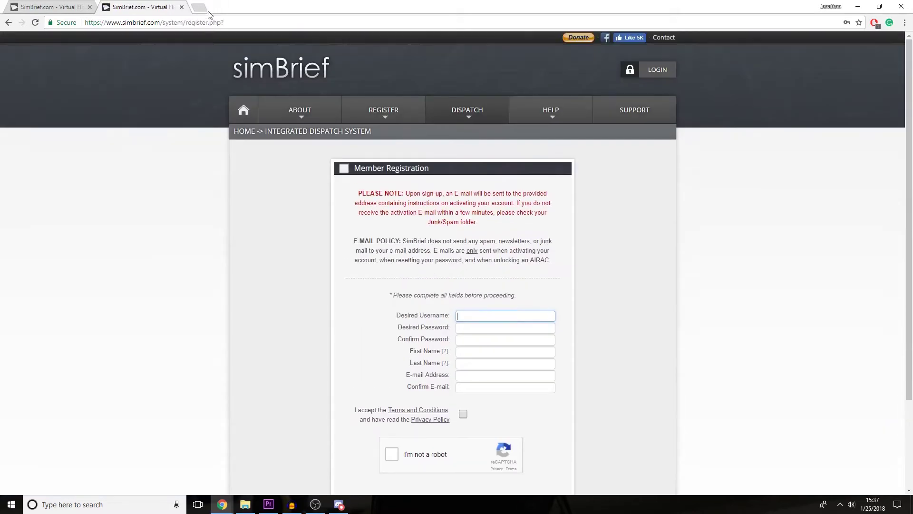
pyautogui.click(181, 7)
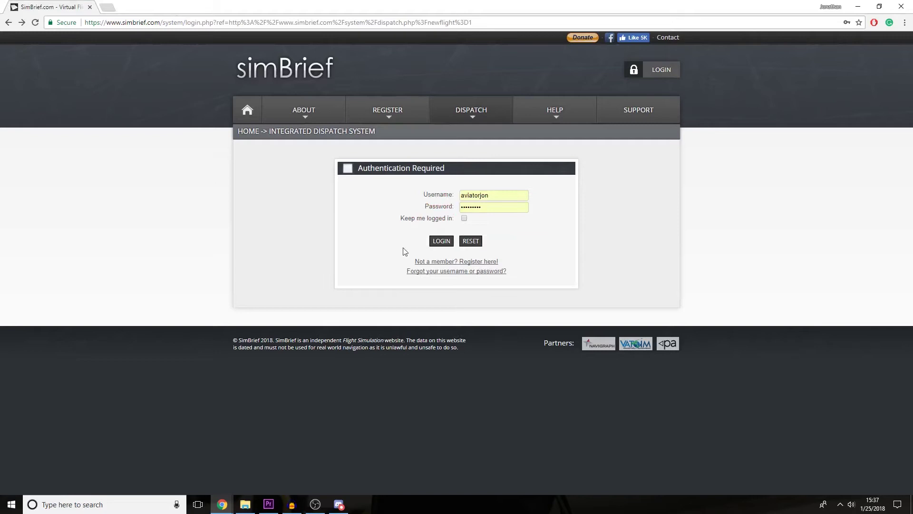
# - Log in to SimBrief with the prefilled credentials and set the new flight's airline to UAL
pyautogui.click(442, 242)
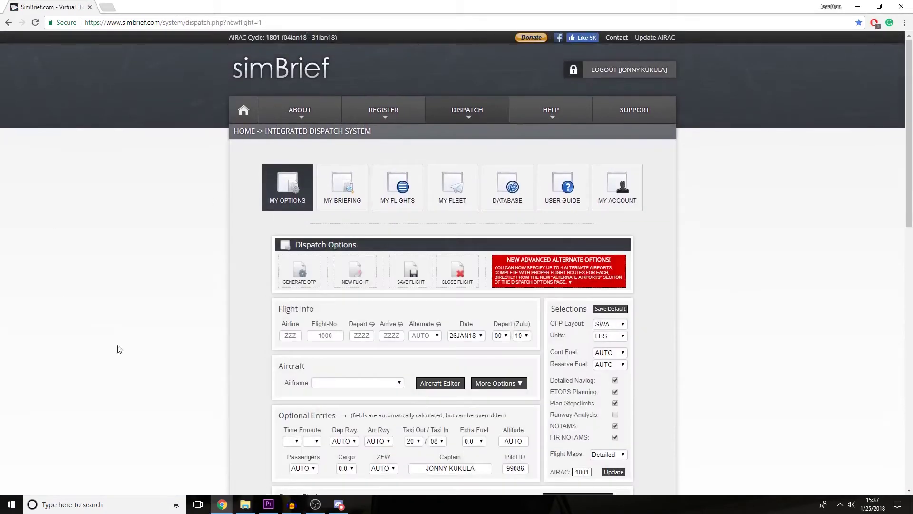
pyautogui.scroll(-2, 289, 259)
pyautogui.click(289, 241)
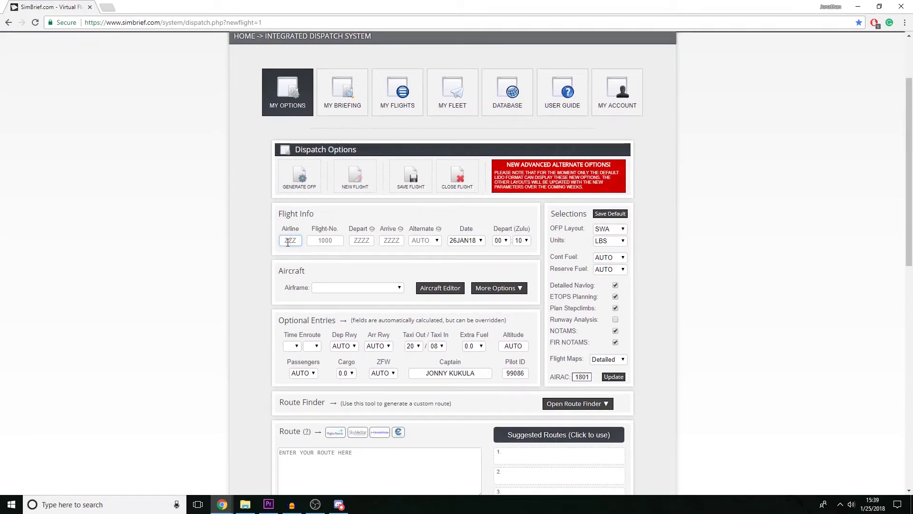
pyautogui.write('UAL')
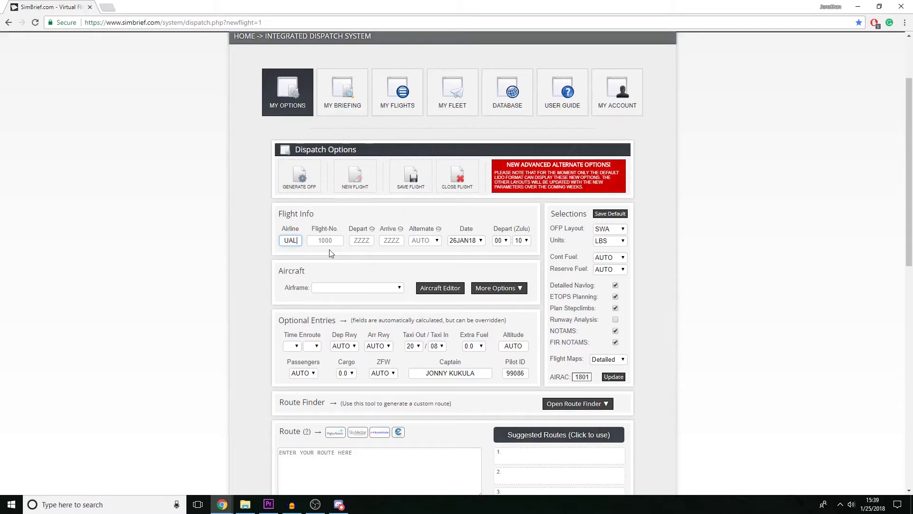
pyautogui.press('Tab')
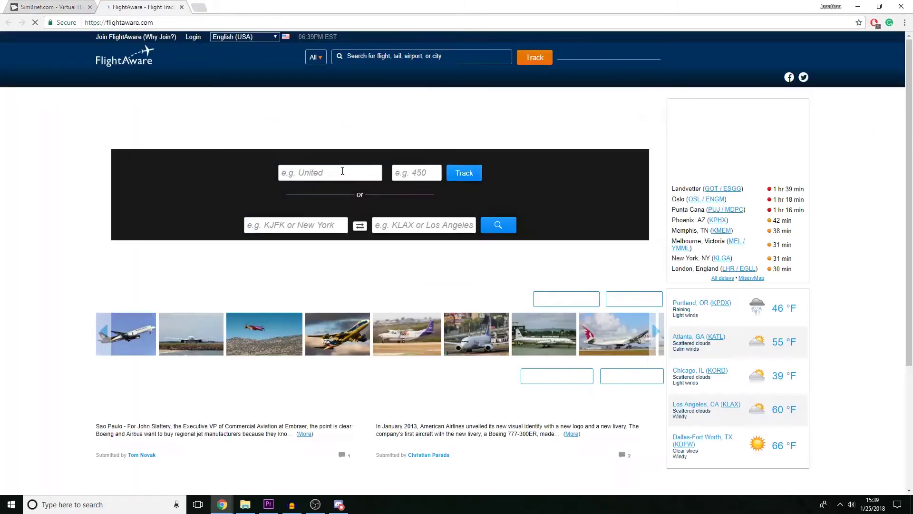
# - Search FlightAware for flights from KLAX to KSFO
pyautogui.click(313, 226)
pyautogui.write('k')
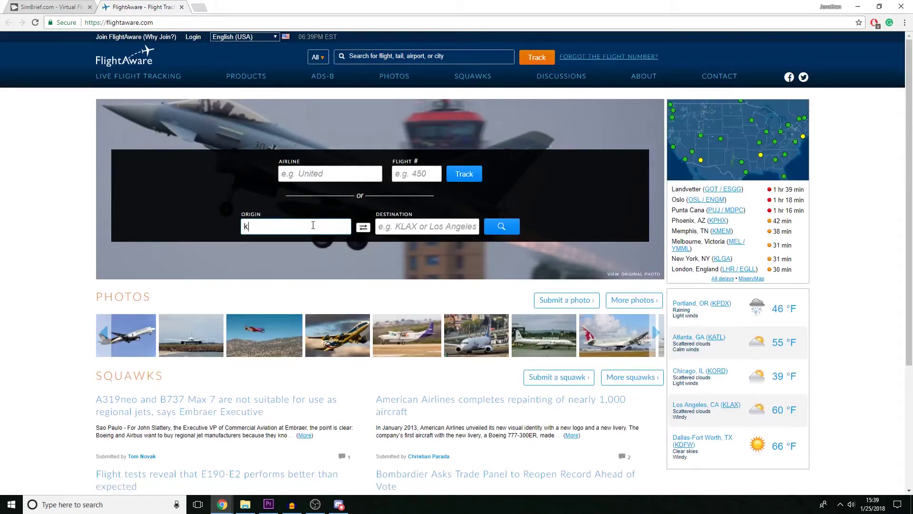
pyautogui.write(';ax')
pyautogui.press('BackSpace')
pyautogui.press('BackSpace')
pyautogui.press('BackSpace')
pyautogui.write('lax')
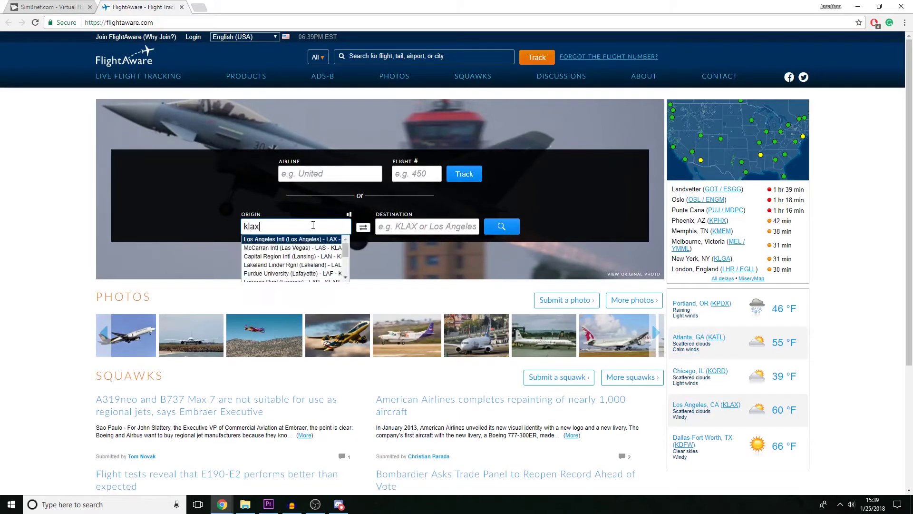
pyautogui.press('Tab')
pyautogui.write('ksfo')
pyautogui.press('Return')
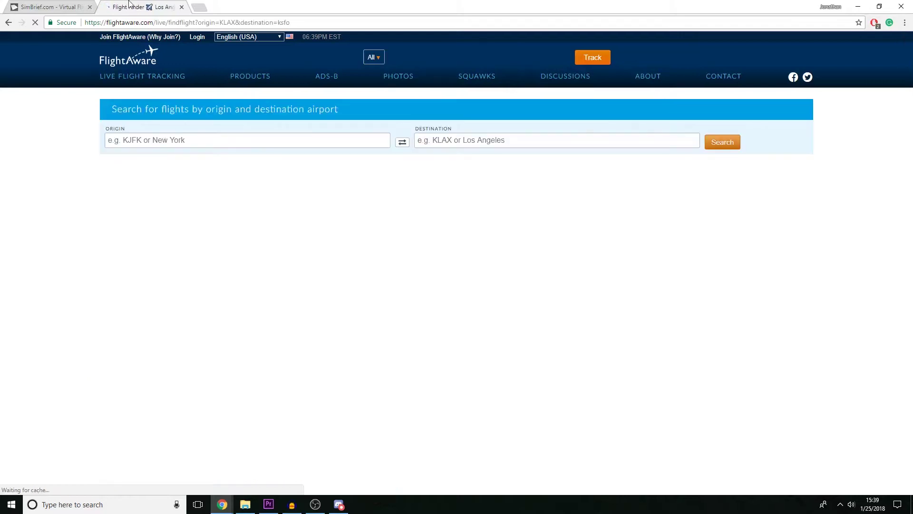
# - Open flight SWA1148 from the route results and examine its flight number and details
pyautogui.scroll(-9, 352, 269)
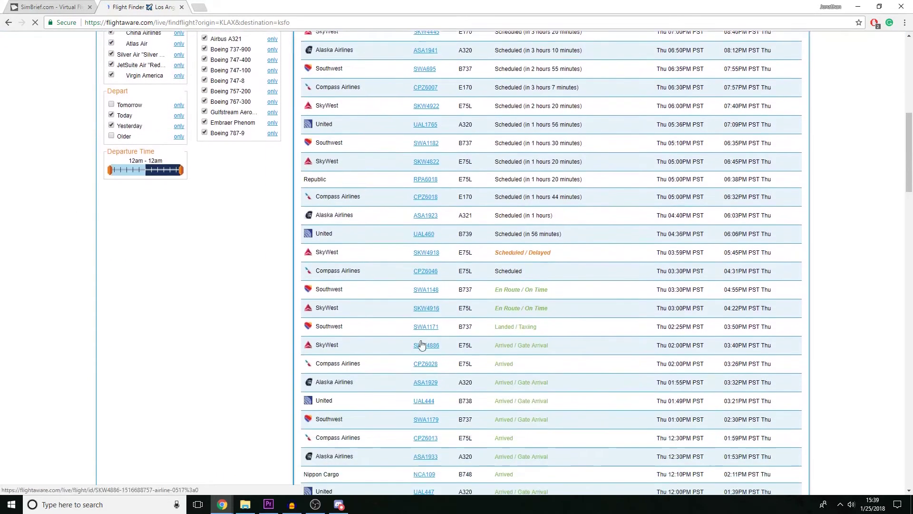
pyautogui.scroll(-1, 421, 343)
pyautogui.click(424, 238)
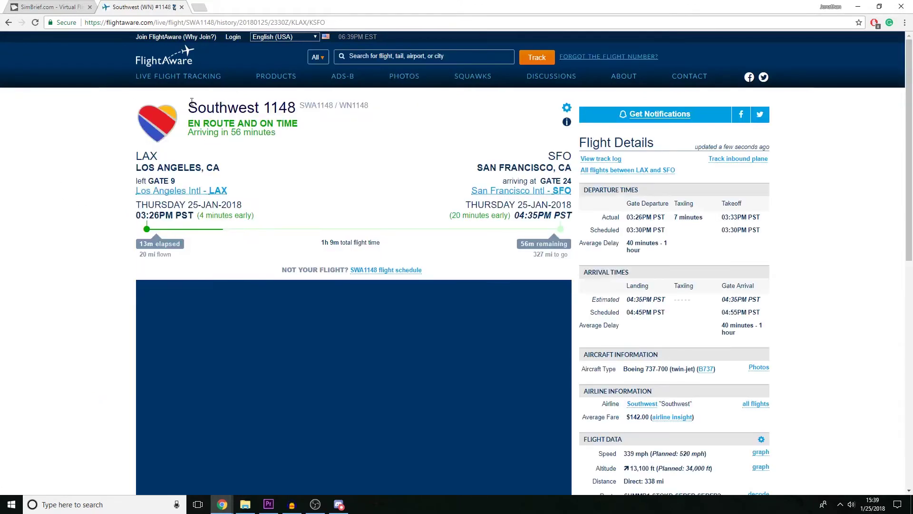
pyautogui.moveTo(302, 106); pyautogui.dragTo(333, 106)
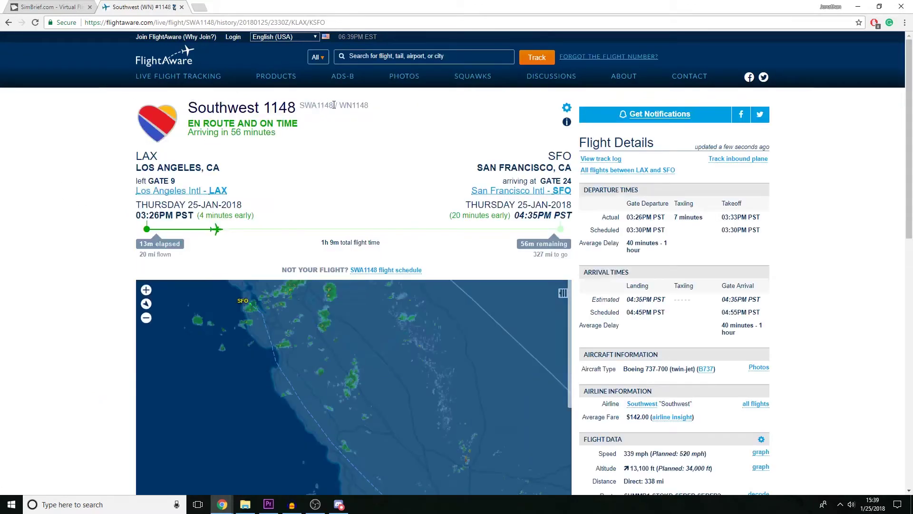
pyautogui.doubleClick(306, 108)
pyautogui.scroll(-4, 16, 147)
# - Return to the SimBrief dispatch form and enter flight number 1591, departure KLAX and arrival KSFO
pyautogui.click(45, 6)
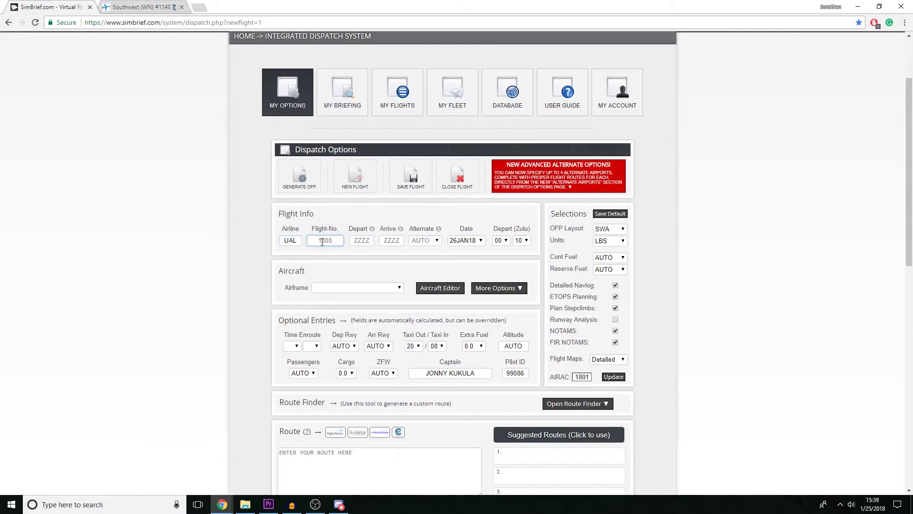
pyautogui.write('1591')
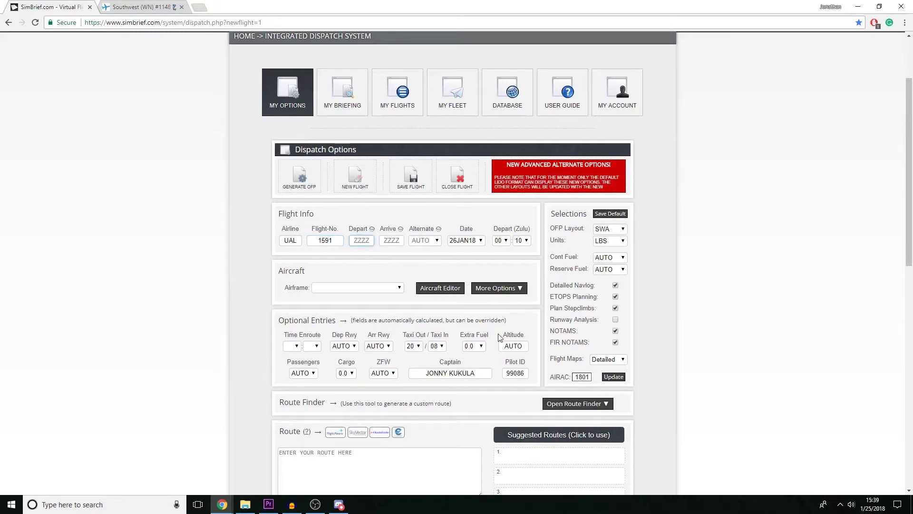
pyautogui.press('Tab')
pyautogui.write('KLAX')
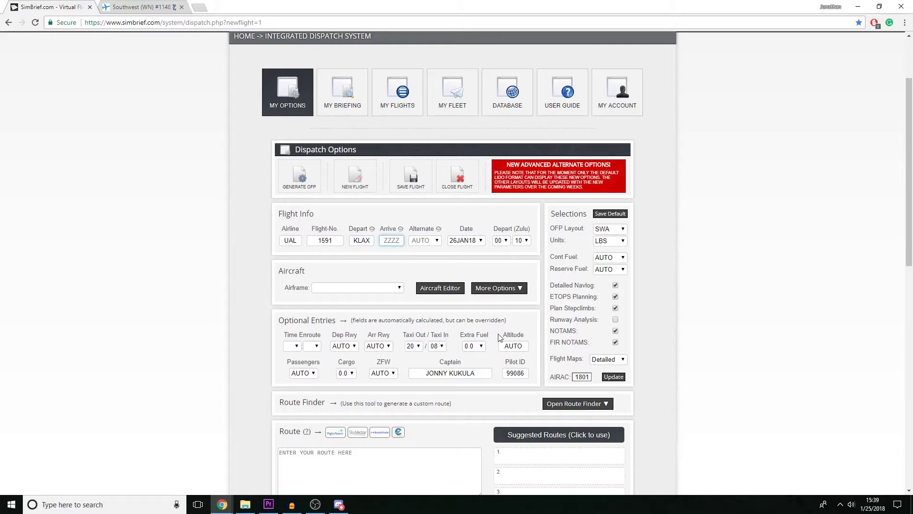
pyautogui.write('KSFO')
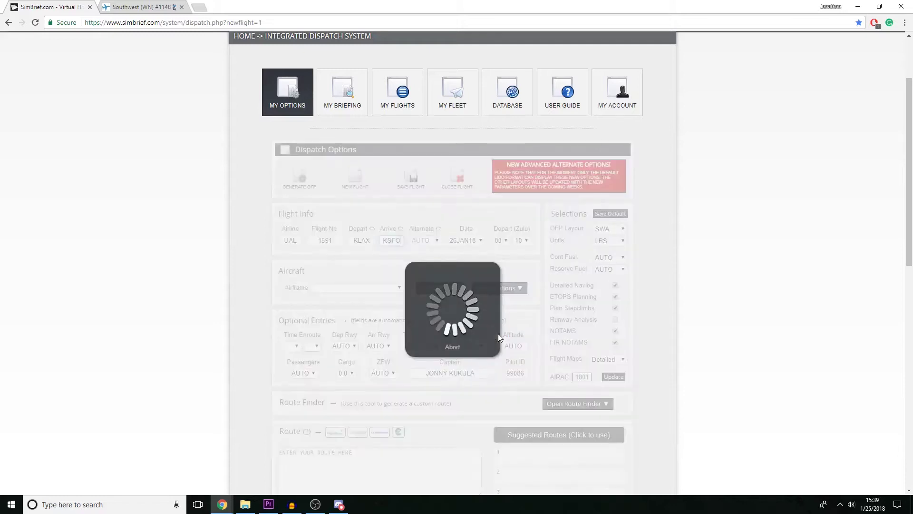
pyautogui.doubleClick(368, 240)
pyautogui.click(384, 244)
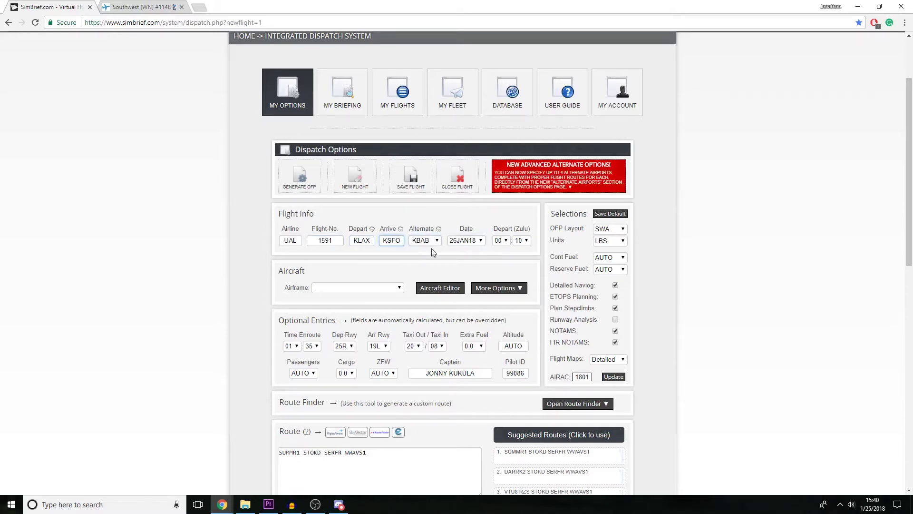
# - Select B738 - B737-800 as the flight's airframe
pyautogui.scroll(-1, 172, 247)
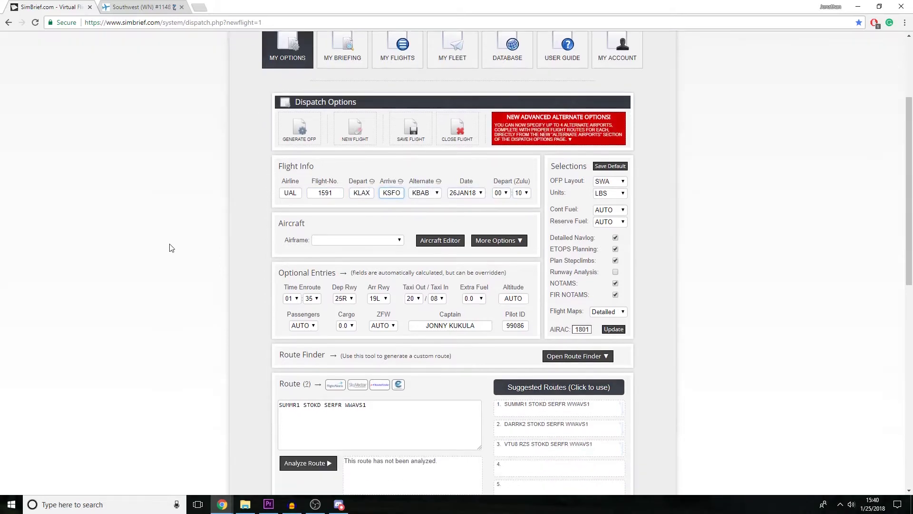
pyautogui.scroll(-1, 275, 229)
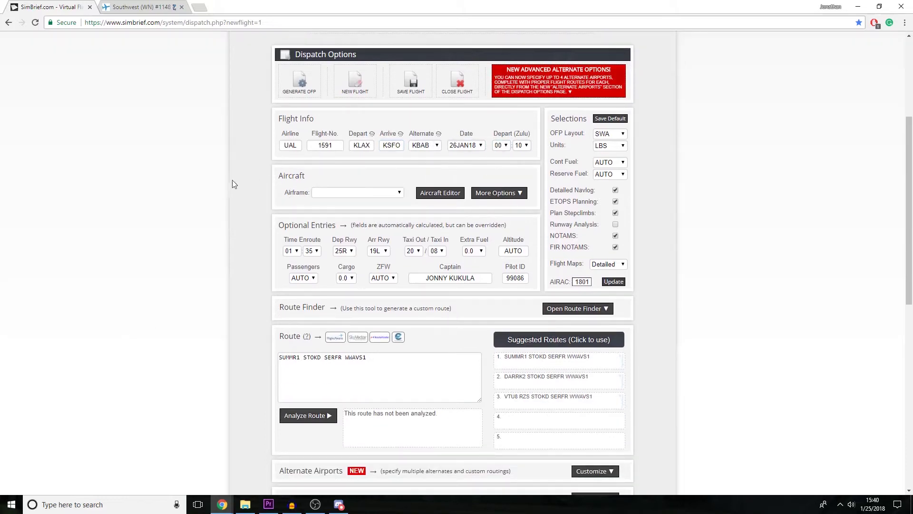
pyautogui.click(343, 192)
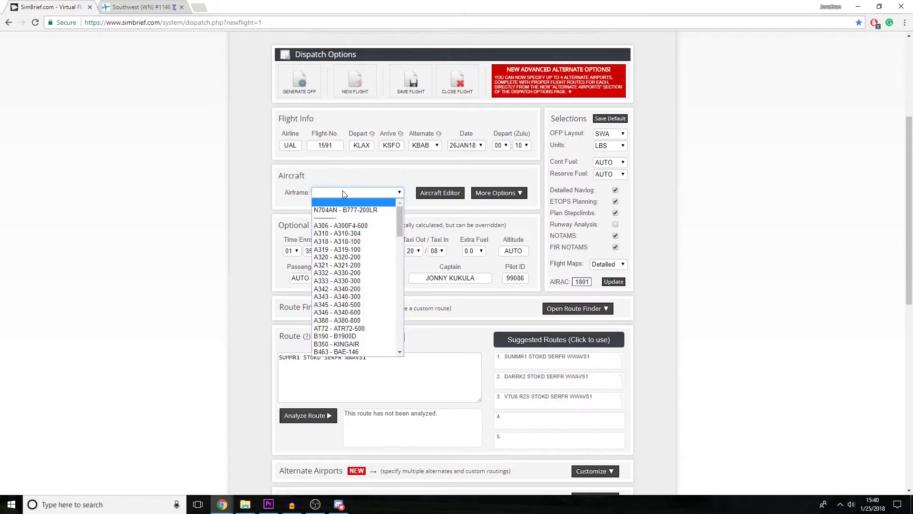
pyautogui.scroll(-4, 342, 252)
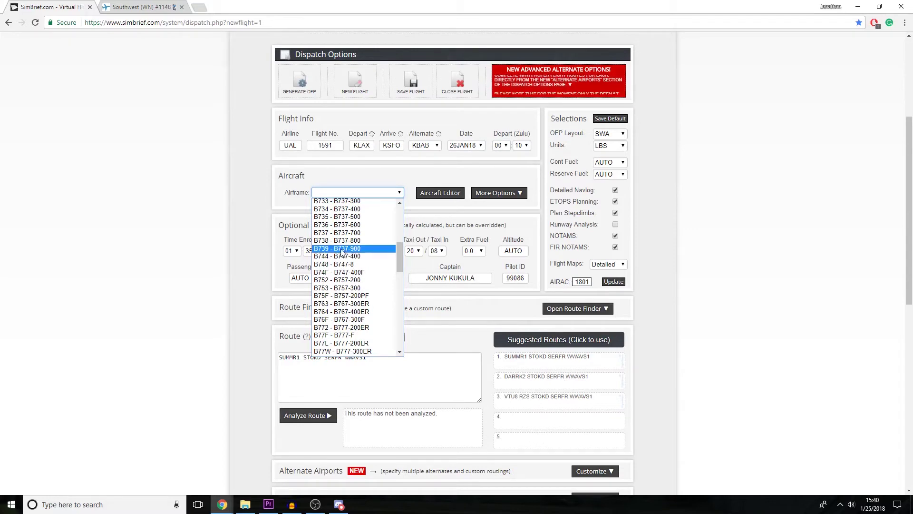
pyautogui.click(341, 240)
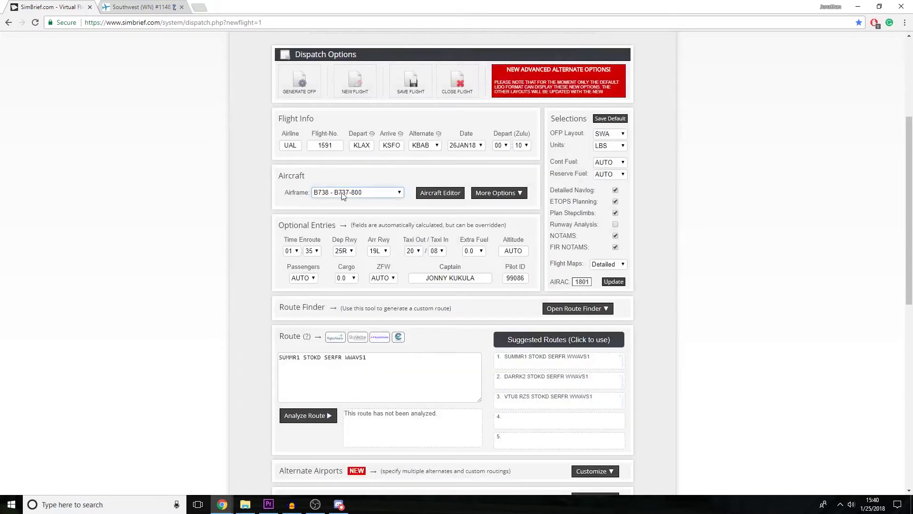
# - Look through the list of available airframes without changing the selected one
pyautogui.click(343, 193)
pyautogui.scroll(2, 399, 242)
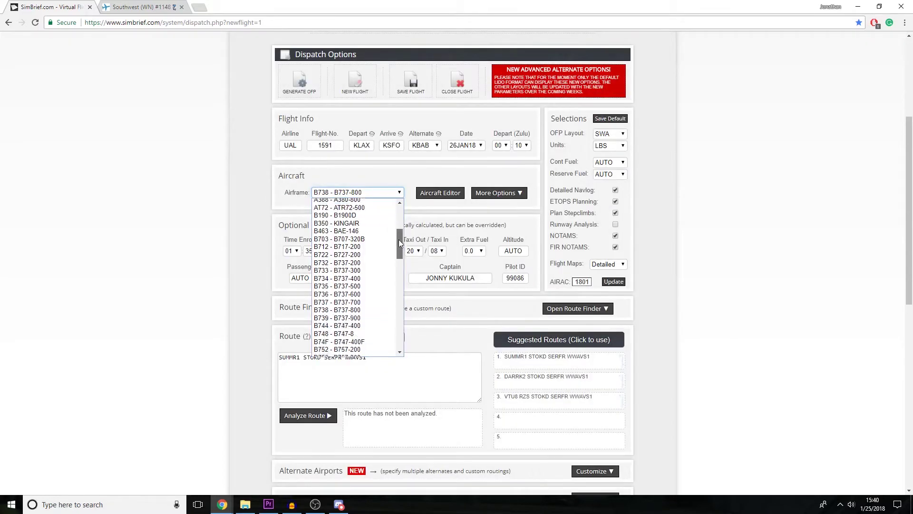
pyautogui.moveTo(400, 242); pyautogui.dragTo(410, 215)
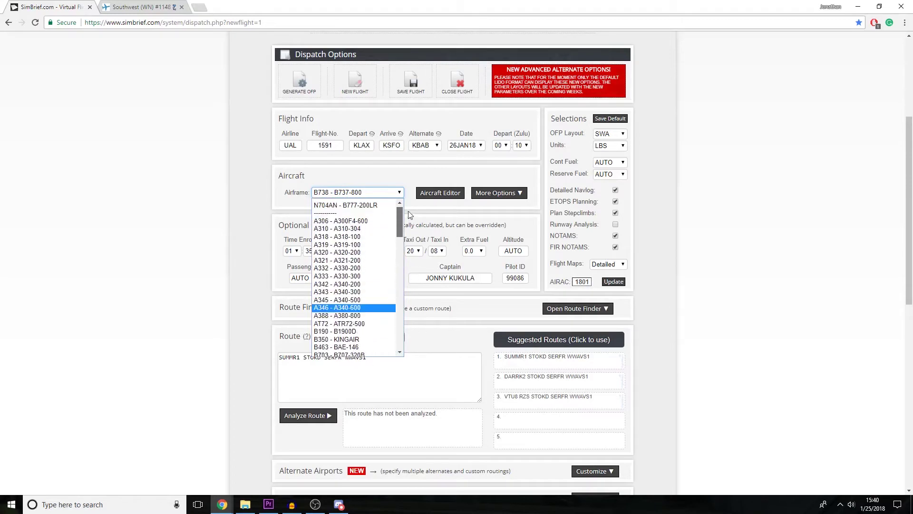
pyautogui.click(232, 201)
pyautogui.scroll(-1, 233, 202)
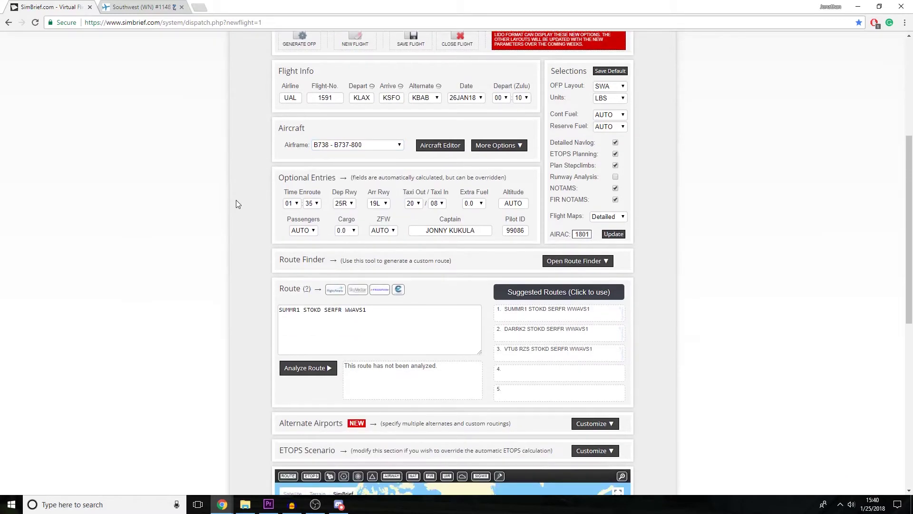
pyautogui.scroll(1, 237, 204)
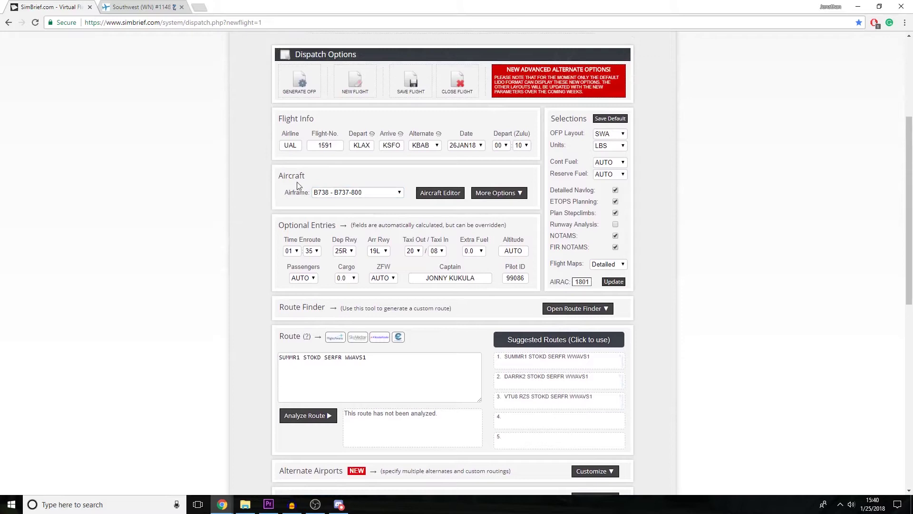
pyautogui.click(343, 192)
pyautogui.scroll(-2, 374, 230)
pyautogui.scroll(2, 371, 231)
pyautogui.click(212, 206)
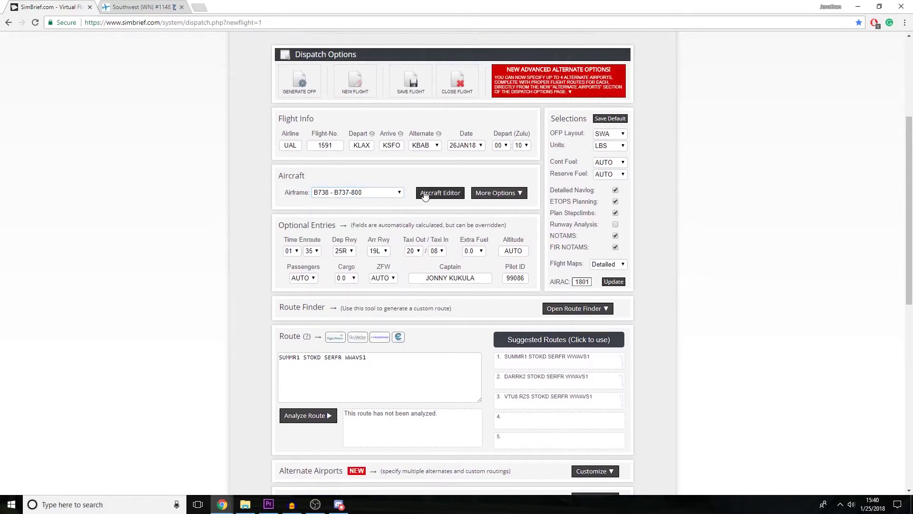
# - Open the aircraft editor, look through the aircraft types for a new airframe, and return to the dispatch options
pyautogui.click(424, 197)
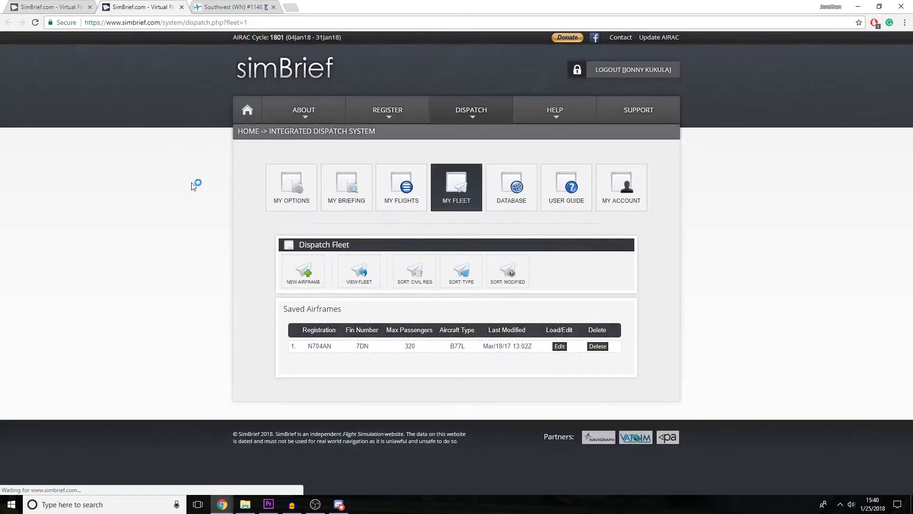
pyautogui.click(296, 275)
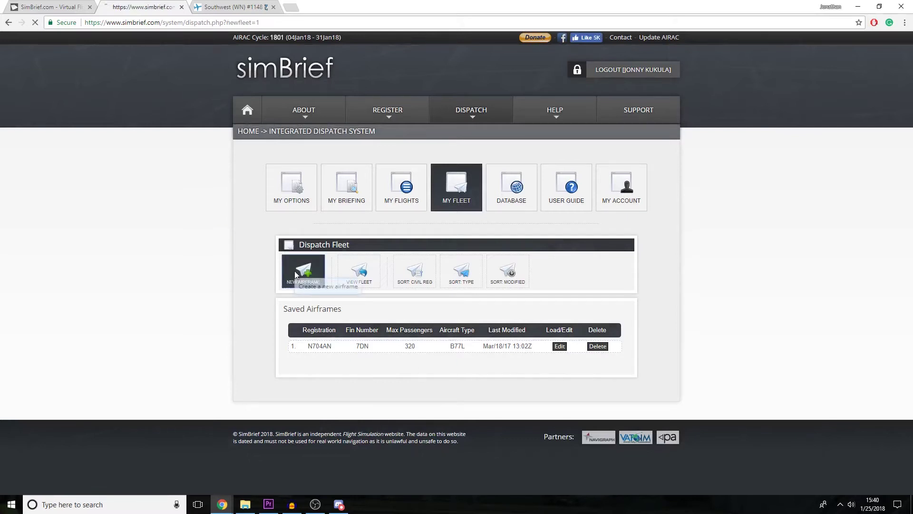
pyautogui.click(428, 331)
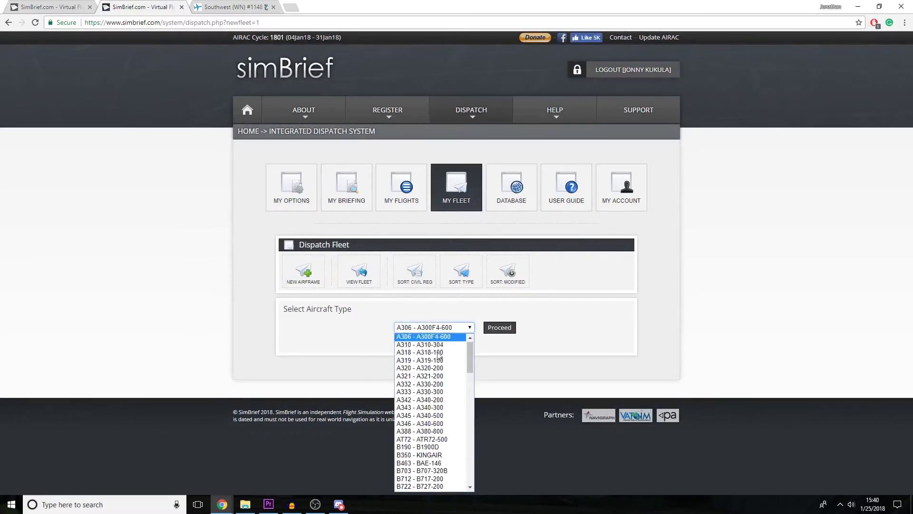
pyautogui.scroll(-10, 438, 364)
pyautogui.click(362, 371)
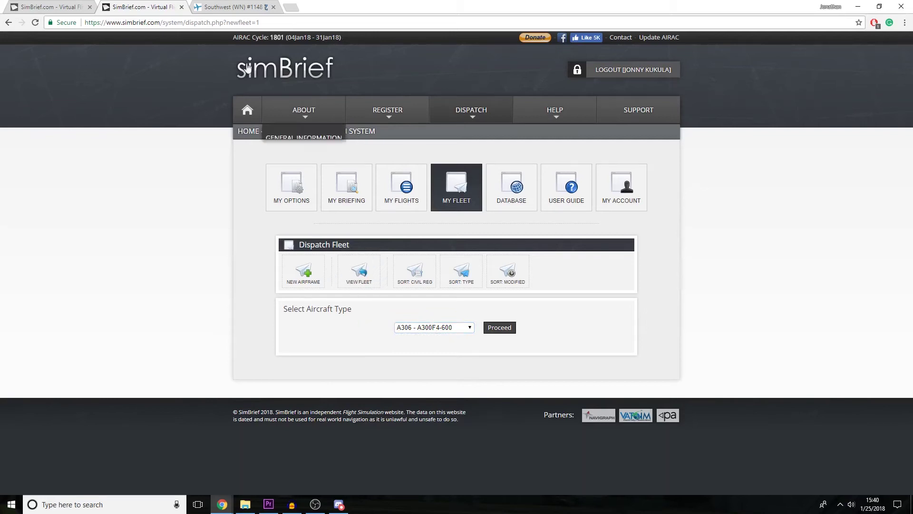
pyautogui.click(181, 7)
pyautogui.scroll(-2, 233, 268)
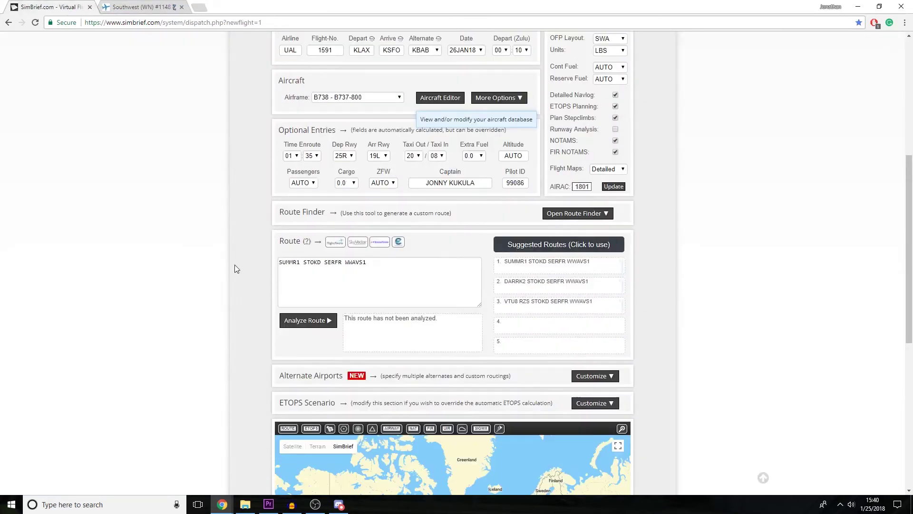
pyautogui.scroll(2, 236, 266)
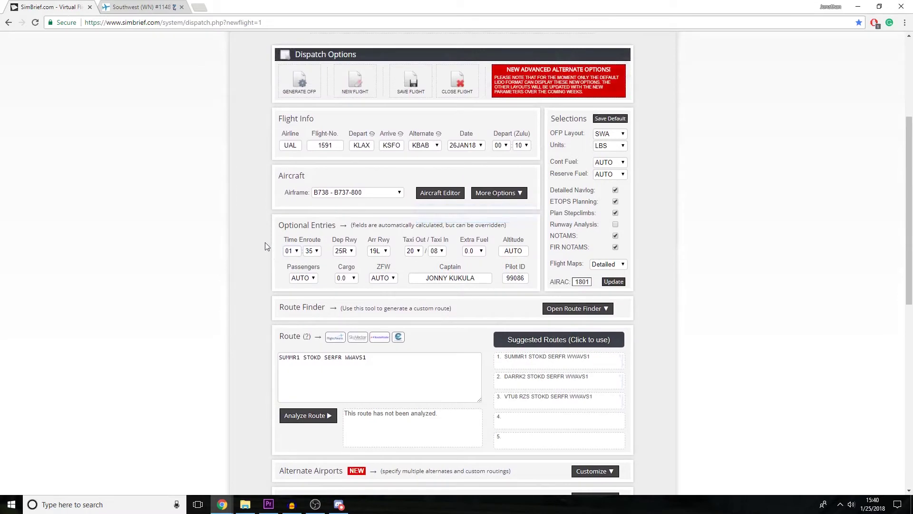
# - Review the optional entries for time enroute, runways, taxi times, extra fuel, altitude and payload
pyautogui.moveTo(334, 240); pyautogui.dragTo(529, 270)
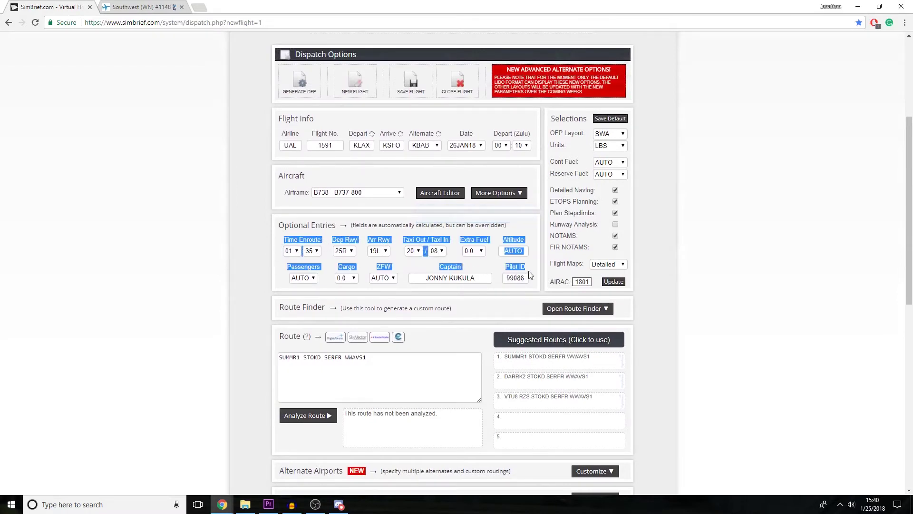
pyautogui.click(531, 271)
pyautogui.scroll(-4, 251, 237)
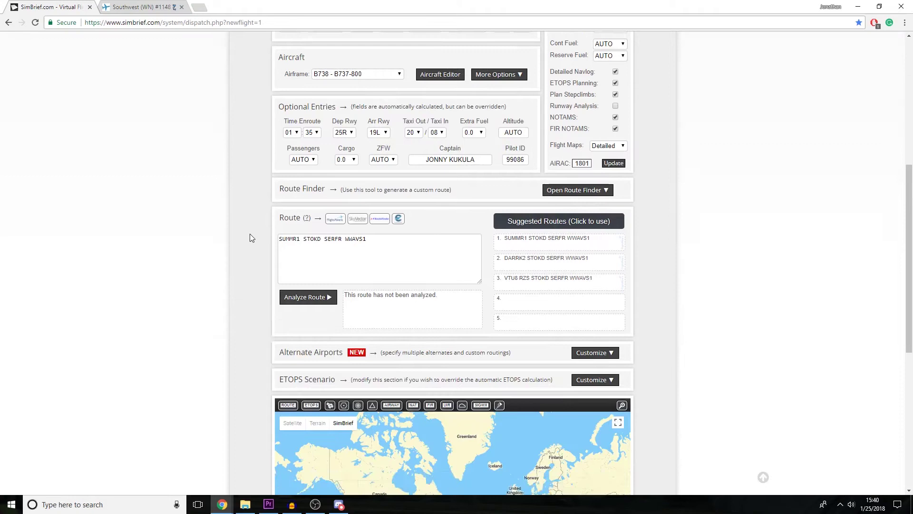
# - Analyze the route SUMMR1 STOKD SERFR WWAVS1, then inspect its validation, its plot on the map and the suggested alternatives
pyautogui.click(310, 188)
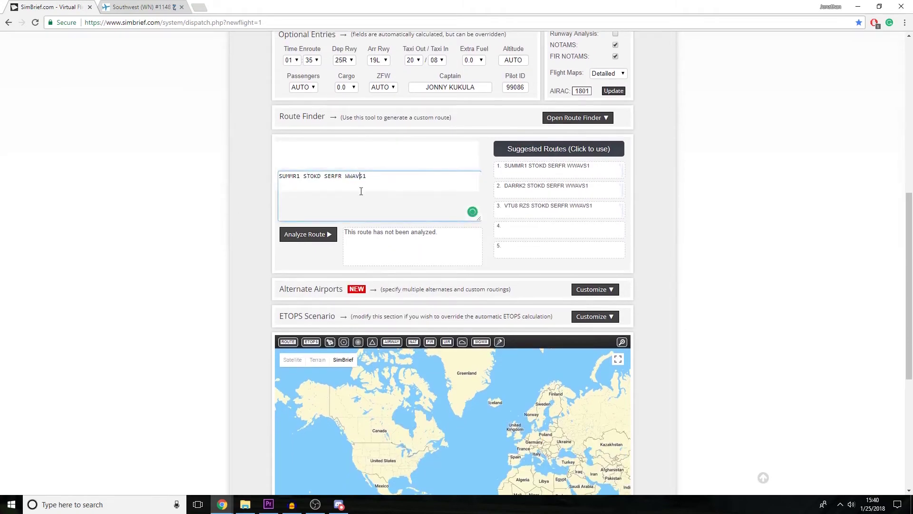
pyautogui.hotkey('ctrl', 'a')
pyautogui.click(244, 181)
pyautogui.scroll(-1, 244, 183)
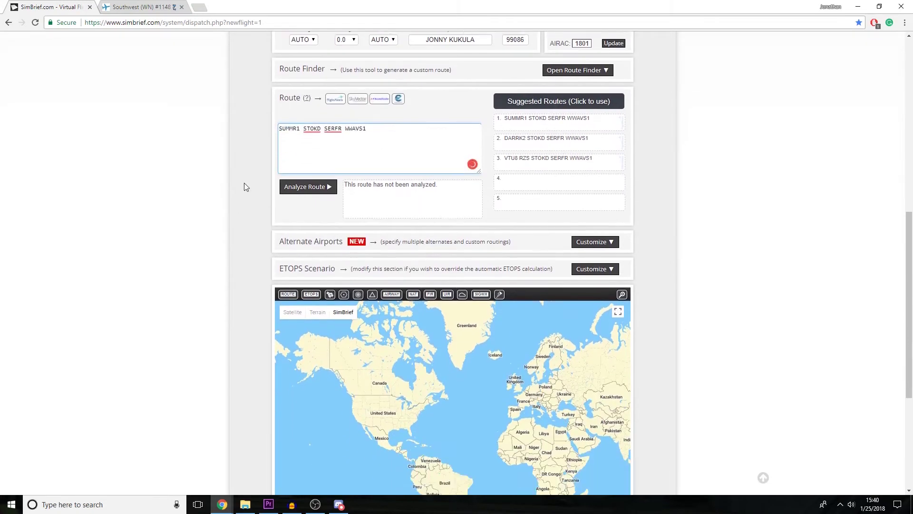
pyautogui.click(291, 189)
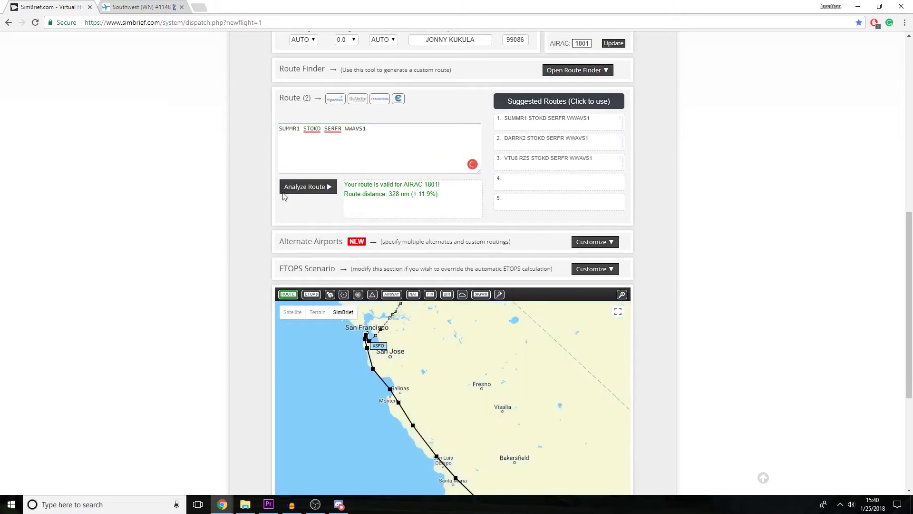
pyautogui.moveTo(431, 193); pyautogui.dragTo(344, 183)
pyautogui.click(157, 207)
pyautogui.scroll(-4, 158, 213)
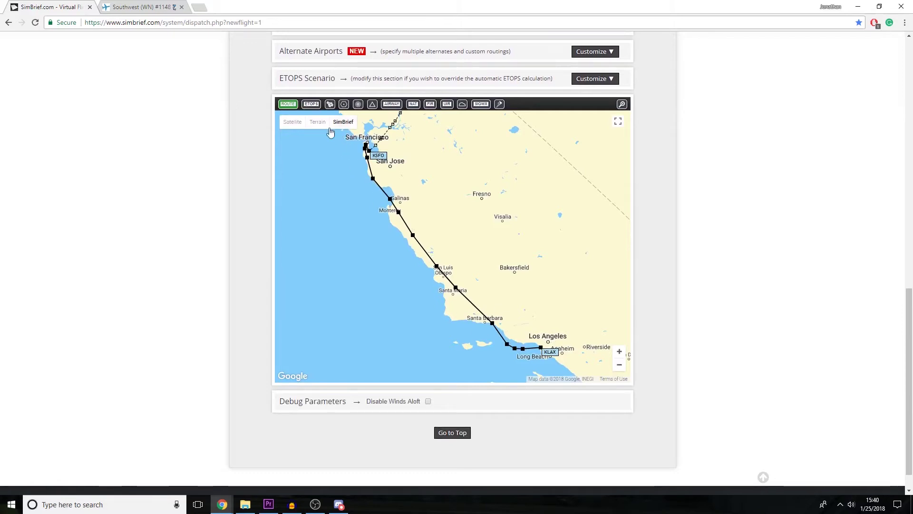
pyautogui.scroll(4, 159, 232)
pyautogui.scroll(3, 161, 231)
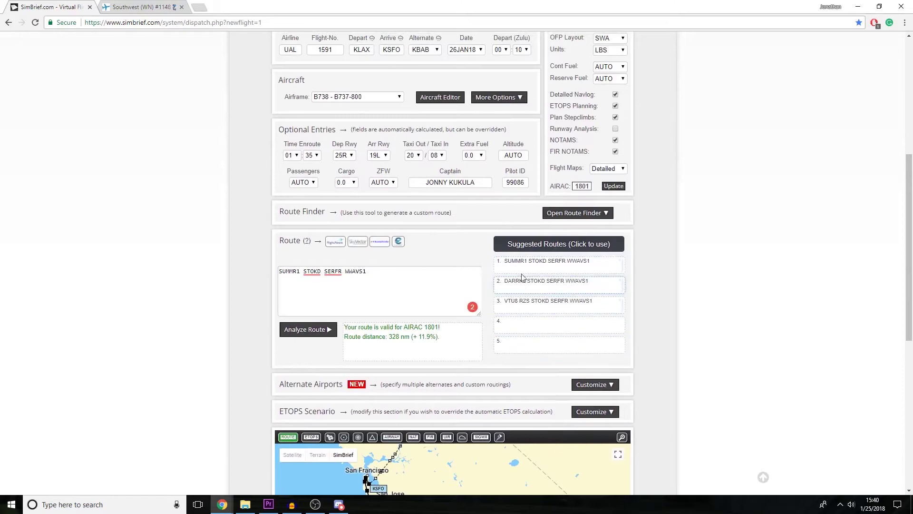
pyautogui.scroll(-2, 173, 285)
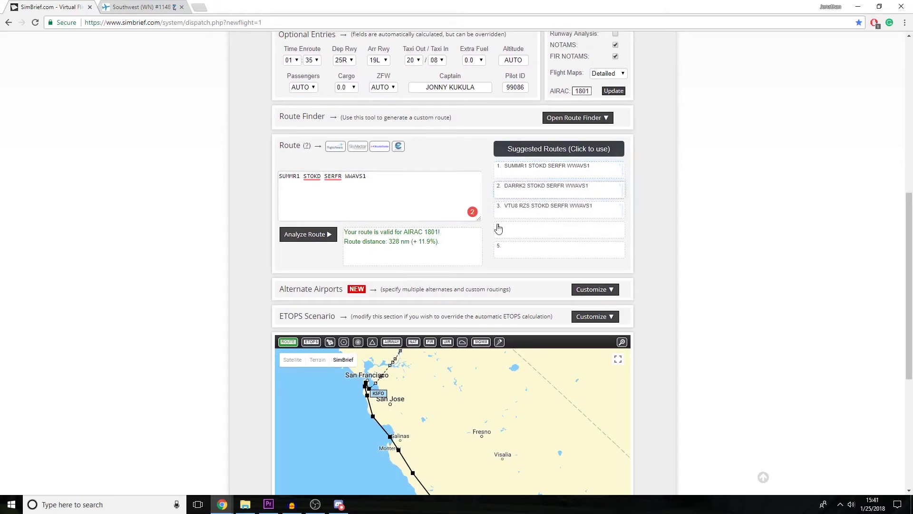
# - Check the filed route of the Southwest flight on FlightAware and return to the SimBrief dispatch form
pyautogui.click(116, 6)
pyautogui.scroll(-2, 134, 221)
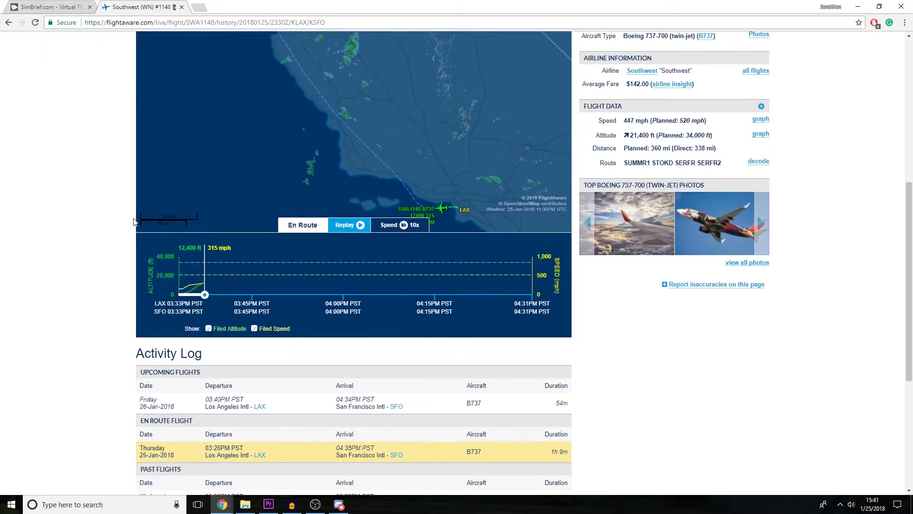
pyautogui.moveTo(688, 162); pyautogui.dragTo(729, 162)
pyautogui.click(678, 161)
pyautogui.click(53, 4)
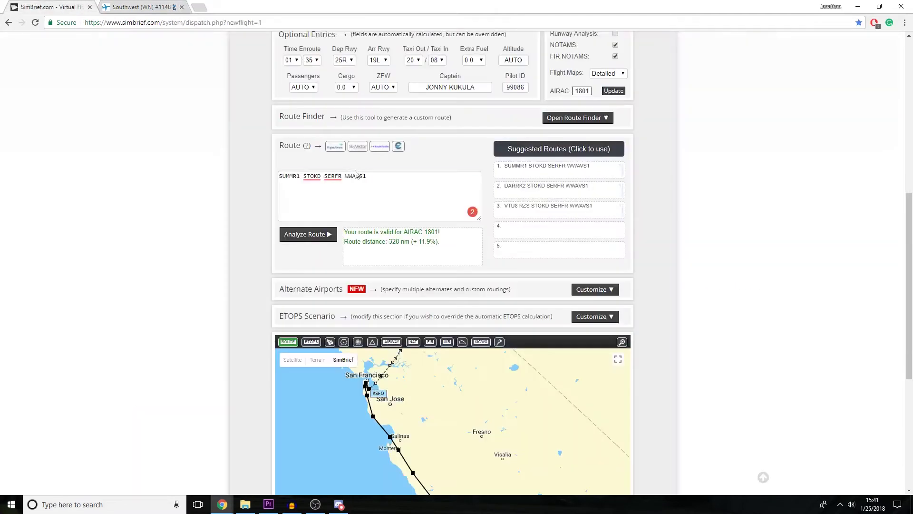
# - Replace WWAVS1 with SERFR2 in the route, analyze it again and inspect the route map
pyautogui.moveTo(391, 180); pyautogui.dragTo(231, 169)
pyautogui.click(374, 177)
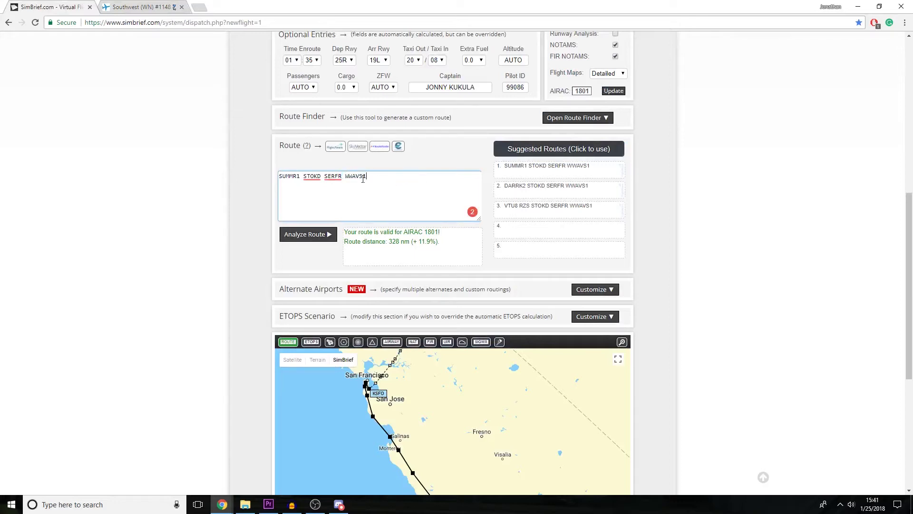
pyautogui.write('SERFR2')
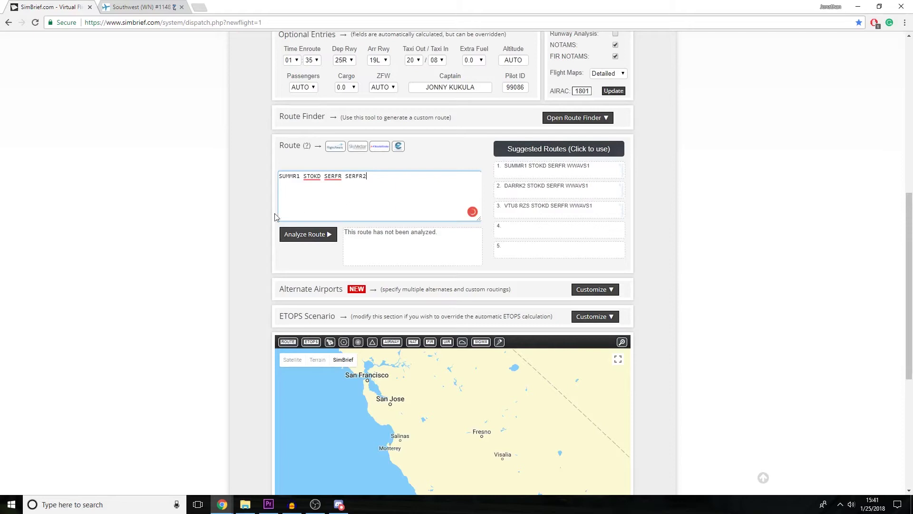
pyautogui.click(312, 240)
pyautogui.scroll(-3, 197, 247)
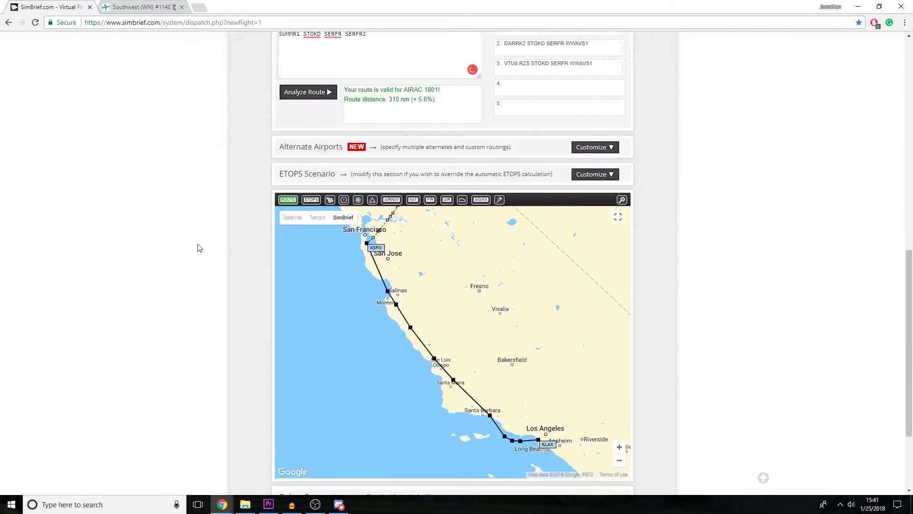
pyautogui.scroll(6, 195, 248)
pyautogui.scroll(2, 195, 248)
pyautogui.scroll(-10, 200, 249)
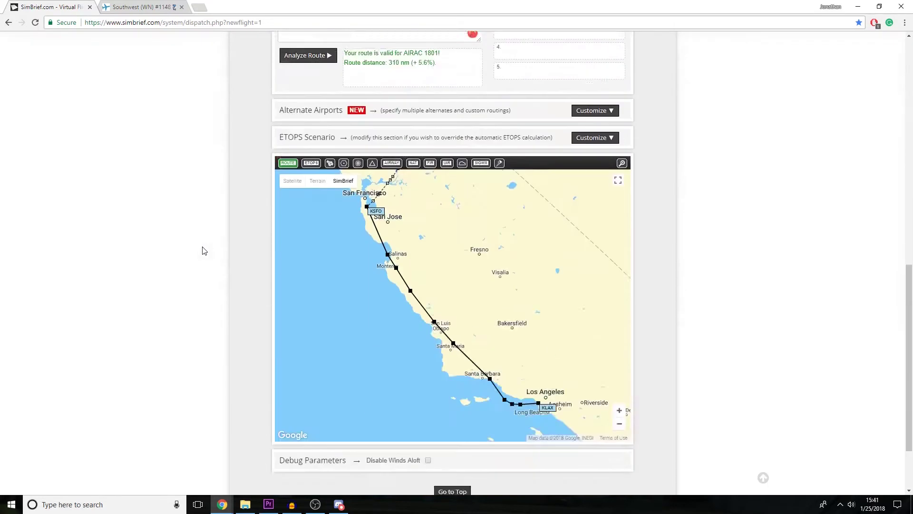
pyautogui.scroll(10, 208, 249)
# - Select SWA as the OFP layout and keep LBS as the units in the flight plan selections
pyautogui.scroll(-10, 167, 206)
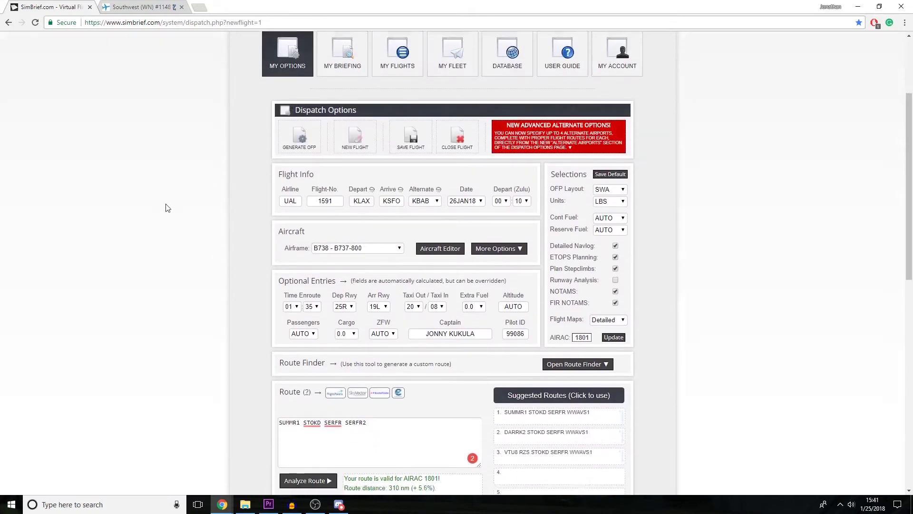
pyautogui.scroll(-2, 195, 210)
pyautogui.scroll(10, 257, 403)
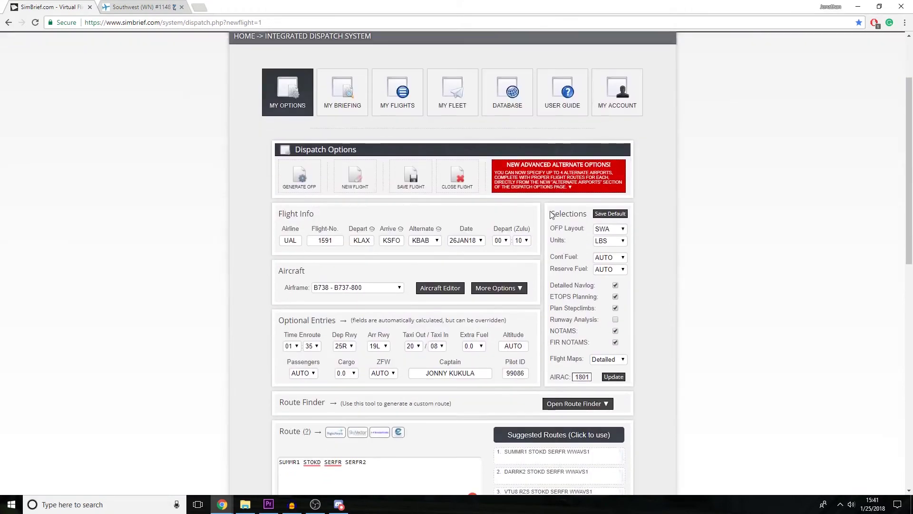
pyautogui.moveTo(552, 215); pyautogui.dragTo(606, 378)
pyautogui.click(577, 357)
pyautogui.moveTo(551, 216); pyautogui.dragTo(572, 215)
pyautogui.click(553, 223)
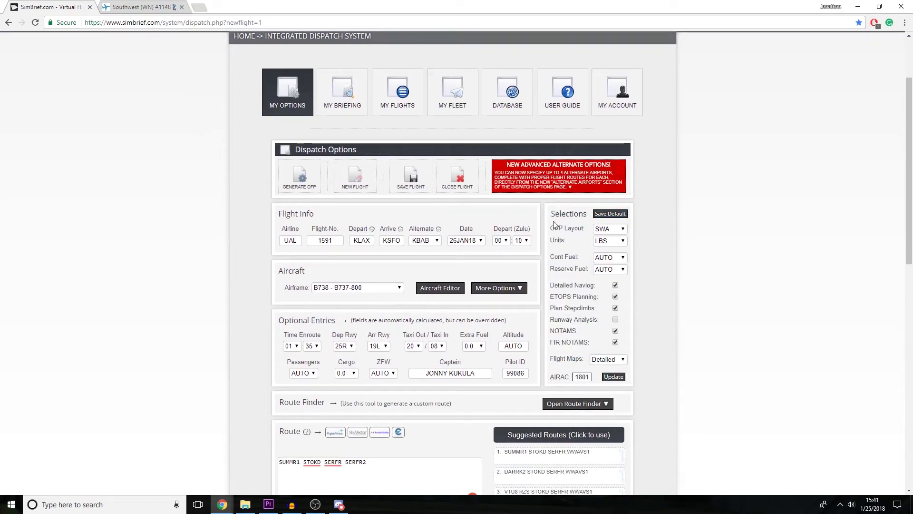
pyautogui.click(609, 229)
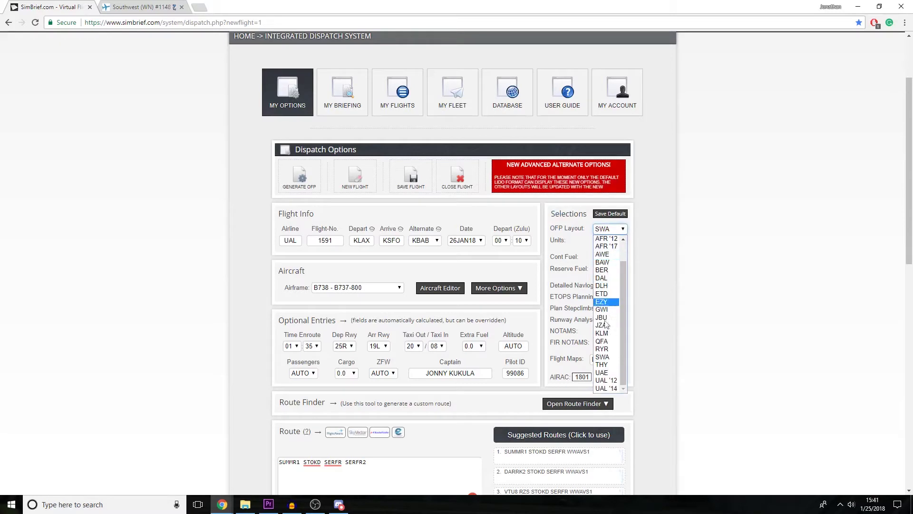
pyautogui.click(609, 357)
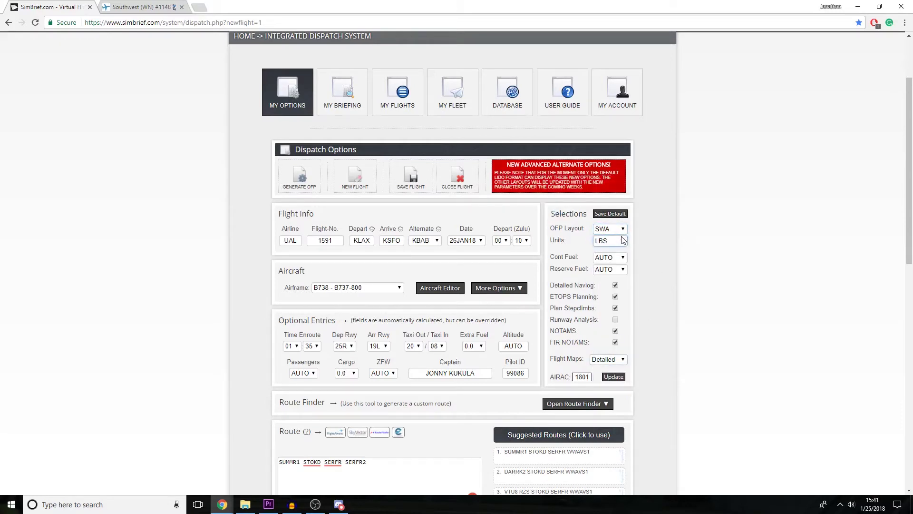
pyautogui.click(599, 241)
pyautogui.click(599, 242)
# - Review the contingency and reserve fuel settings, the navlog, planning and NOTAM options, and the flight maps setting
pyautogui.moveTo(550, 257); pyautogui.dragTo(635, 270)
pyautogui.click(634, 270)
pyautogui.moveTo(550, 257); pyautogui.dragTo(580, 267)
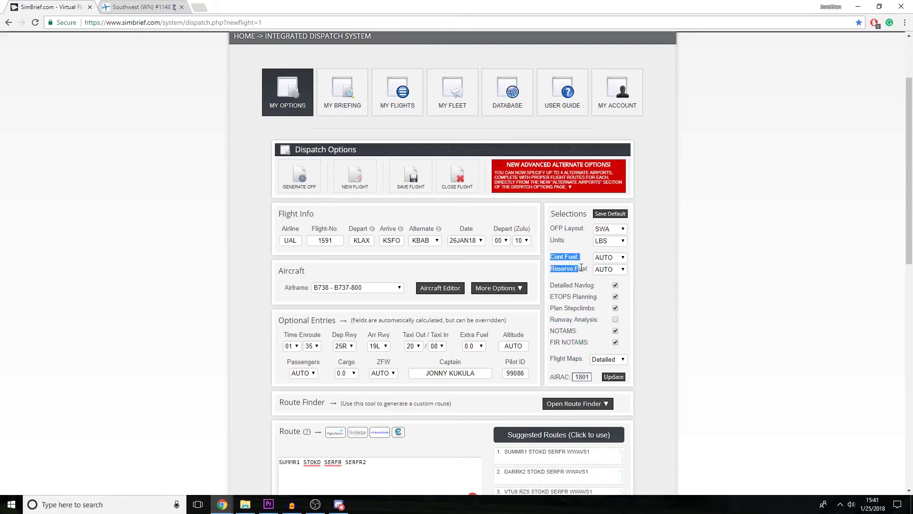
pyautogui.click(576, 267)
pyautogui.scroll(-2, 571, 263)
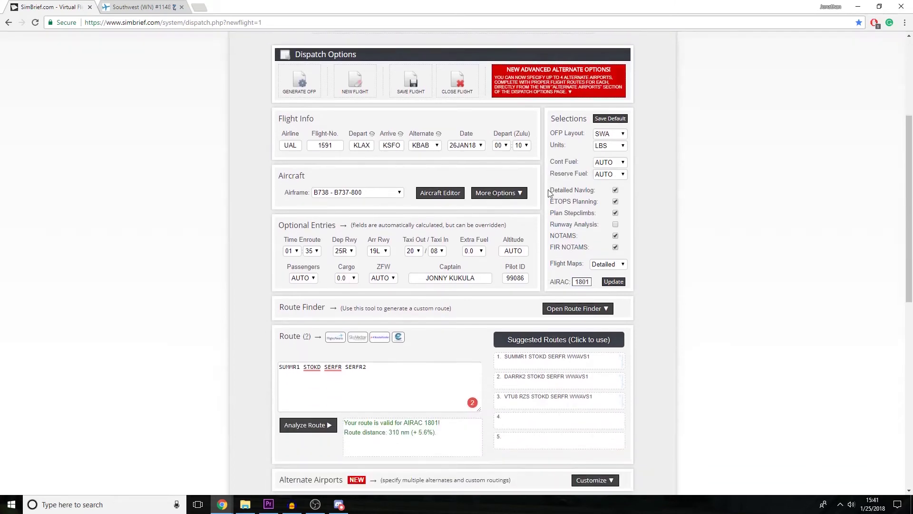
pyautogui.moveTo(549, 192); pyautogui.dragTo(623, 197)
pyautogui.moveTo(566, 202); pyautogui.dragTo(562, 243)
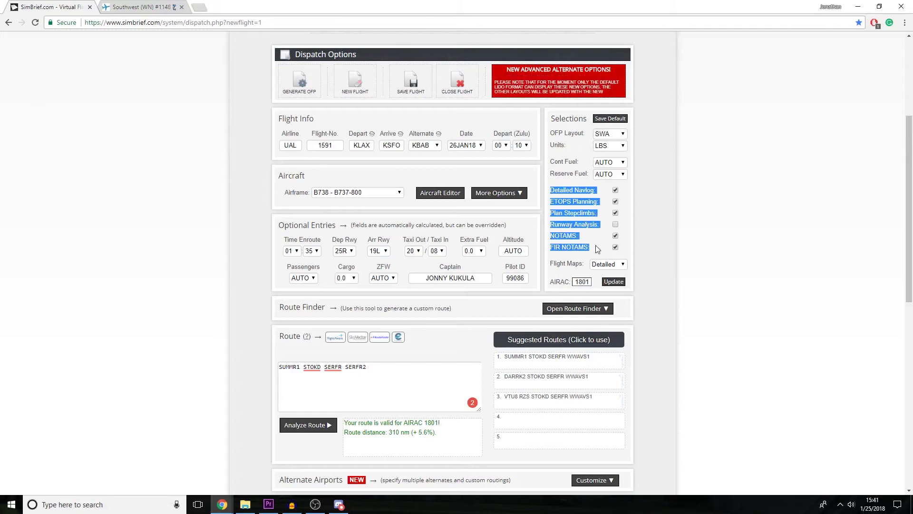
pyautogui.click(637, 246)
pyautogui.scroll(-1, 572, 251)
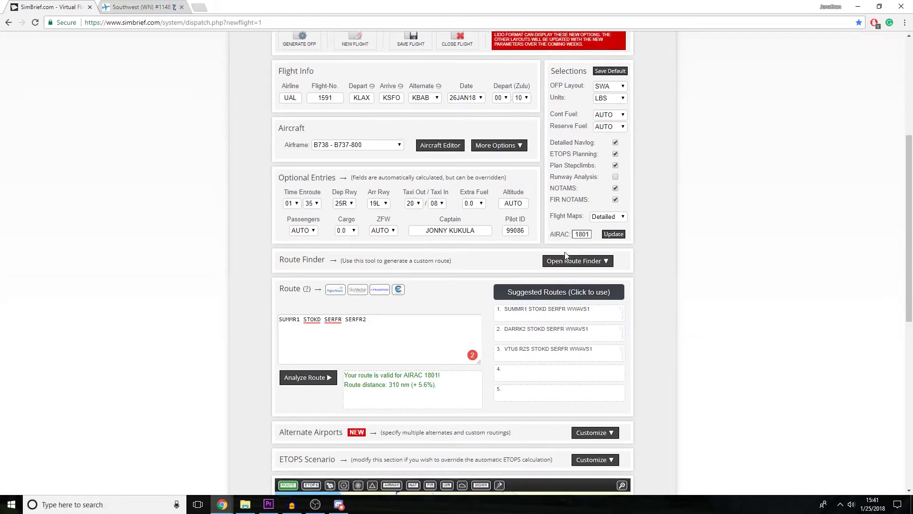
pyautogui.click(568, 215)
pyautogui.click(629, 219)
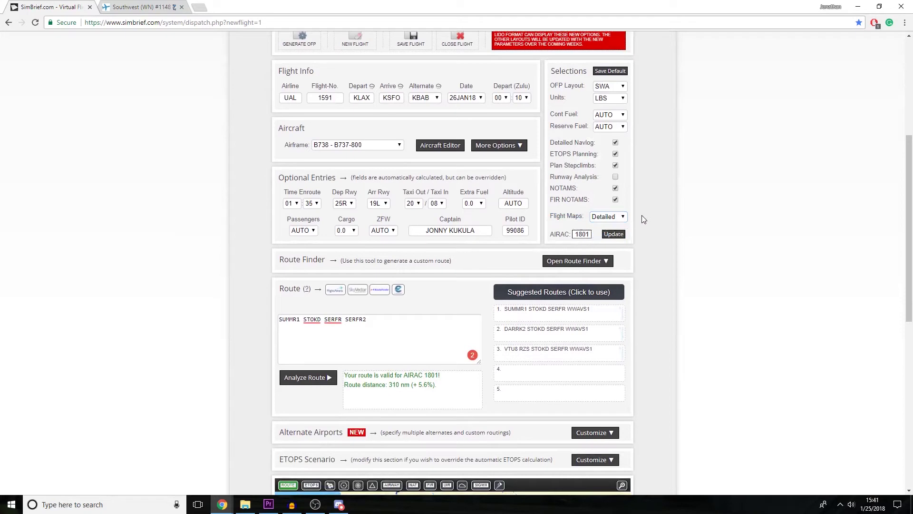
# - Open the AIRAC update page, examine the available cycles and the Navigraph account section, and return to the dispatch options
pyautogui.moveTo(550, 236); pyautogui.dragTo(583, 234)
pyautogui.click(588, 233)
pyautogui.click(613, 235)
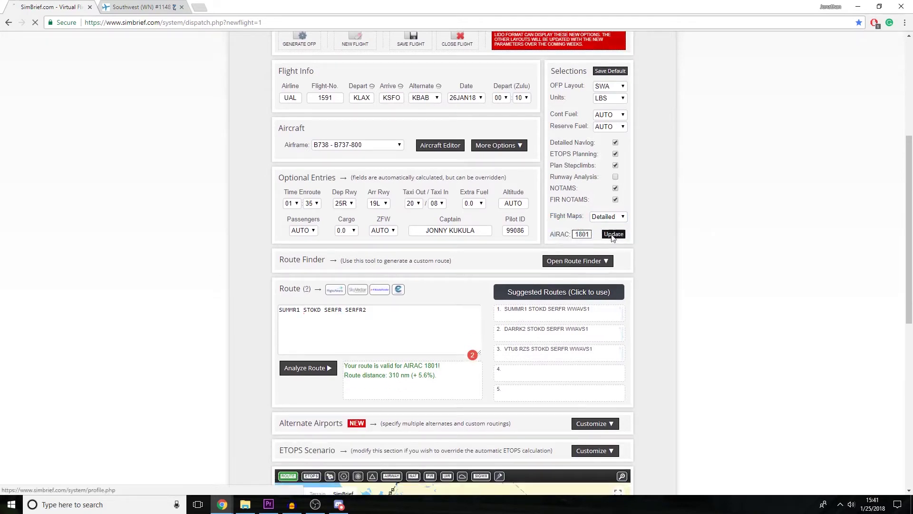
pyautogui.scroll(-6, 232, 161)
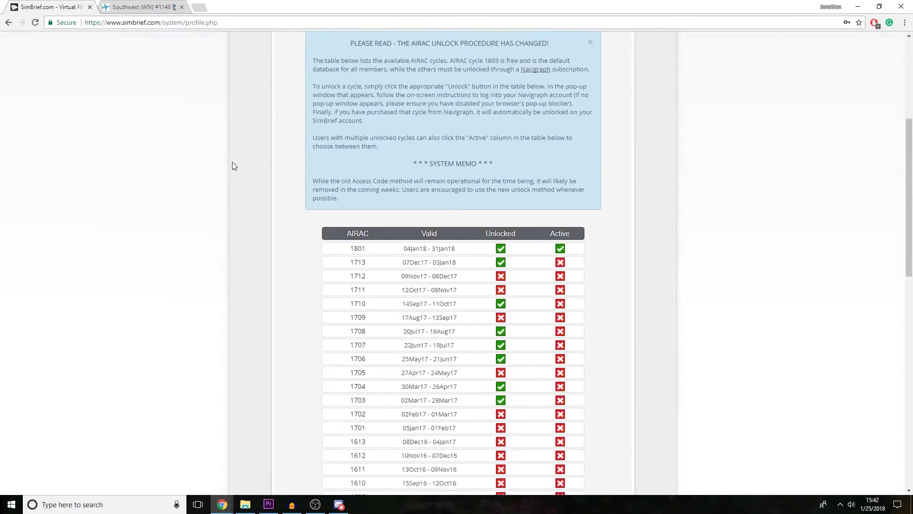
pyautogui.scroll(-2, 234, 163)
pyautogui.scroll(2, 285, 157)
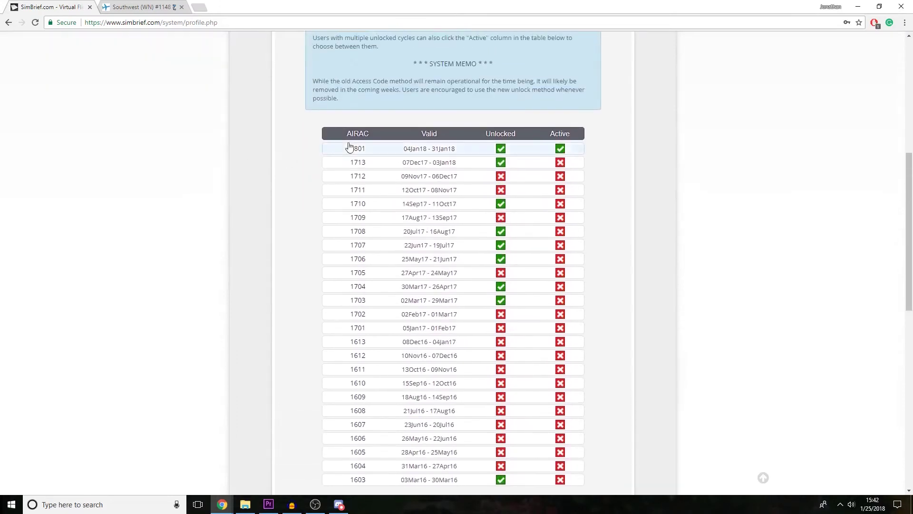
pyautogui.scroll(7, 476, 152)
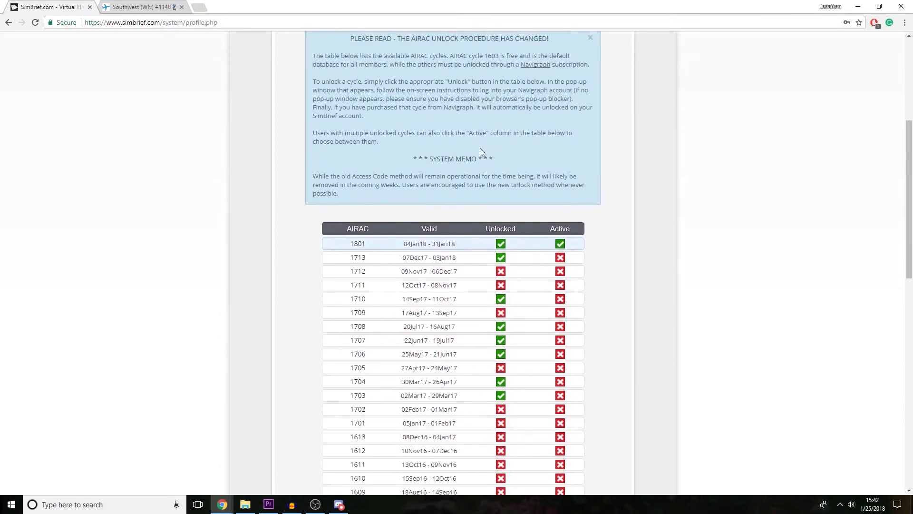
pyautogui.scroll(-16, 293, 150)
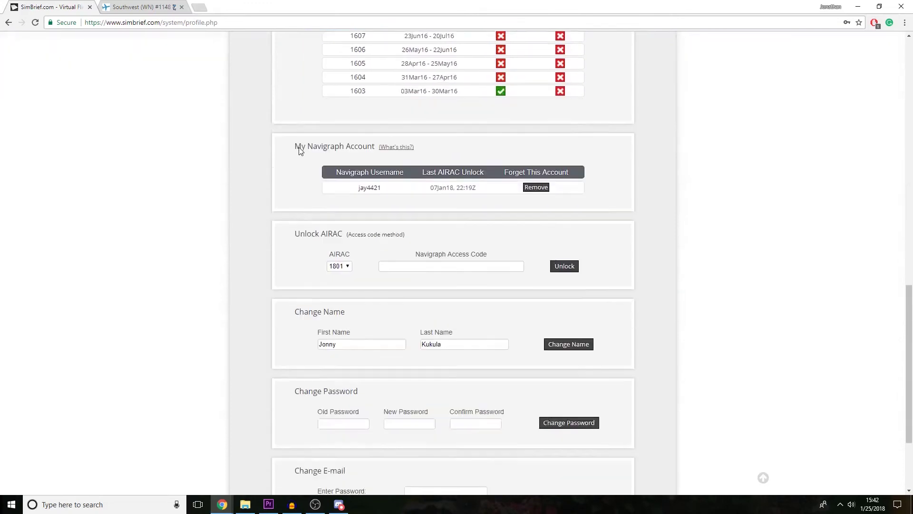
pyautogui.hotkey('alt', 'Left')
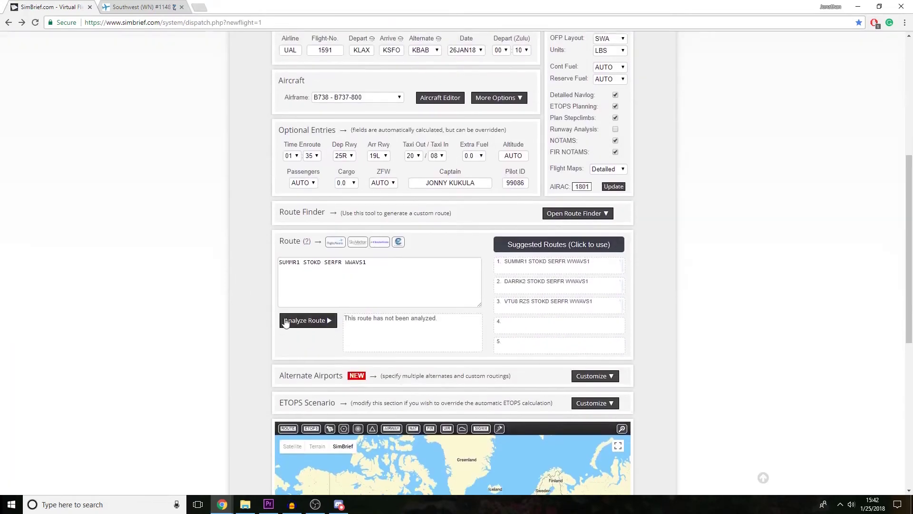
# - Analyze the route SUMMR1 STOKD SERFR WWAVS1 and generate the flight plan, confirming the overwrite of earlier plans
pyautogui.click(286, 320)
pyautogui.click(359, 271)
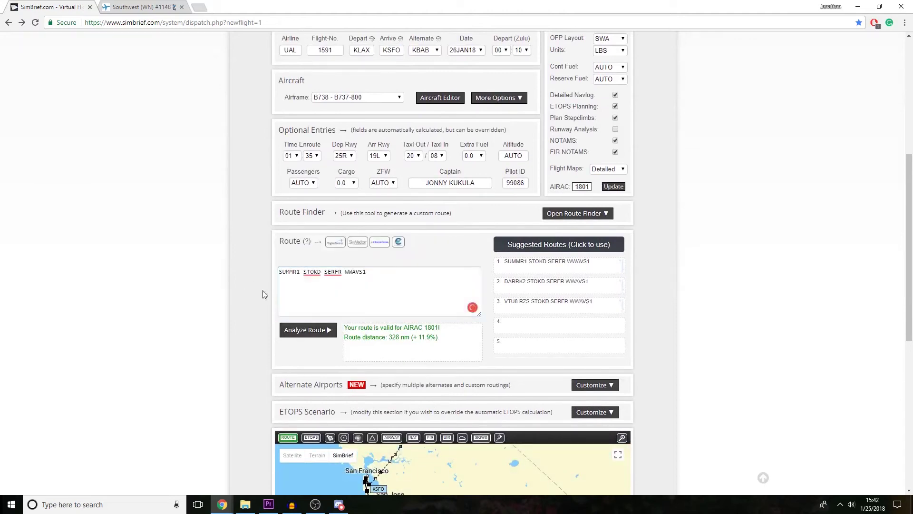
pyautogui.scroll(5, 220, 261)
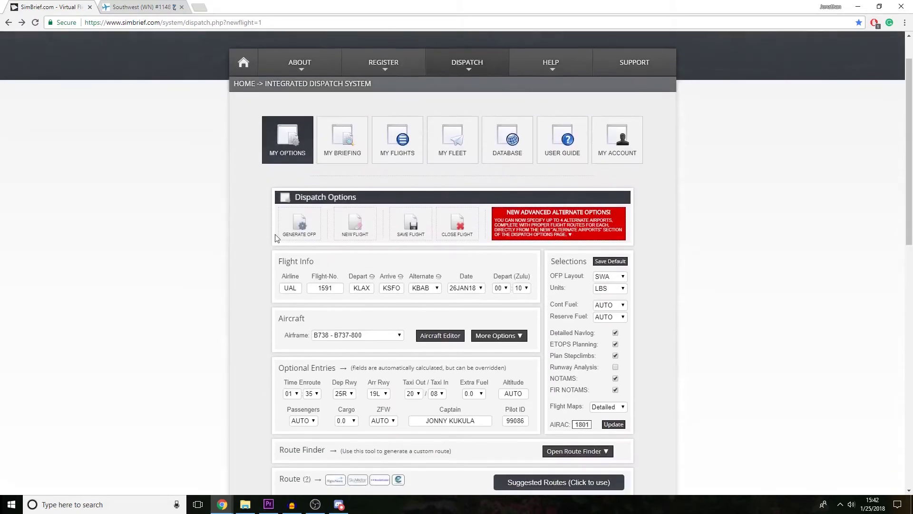
pyautogui.click(291, 223)
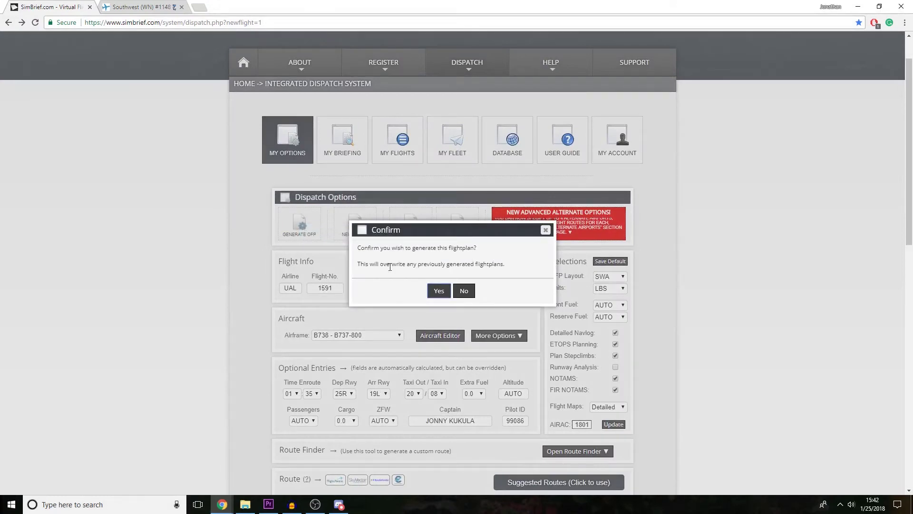
pyautogui.click(437, 291)
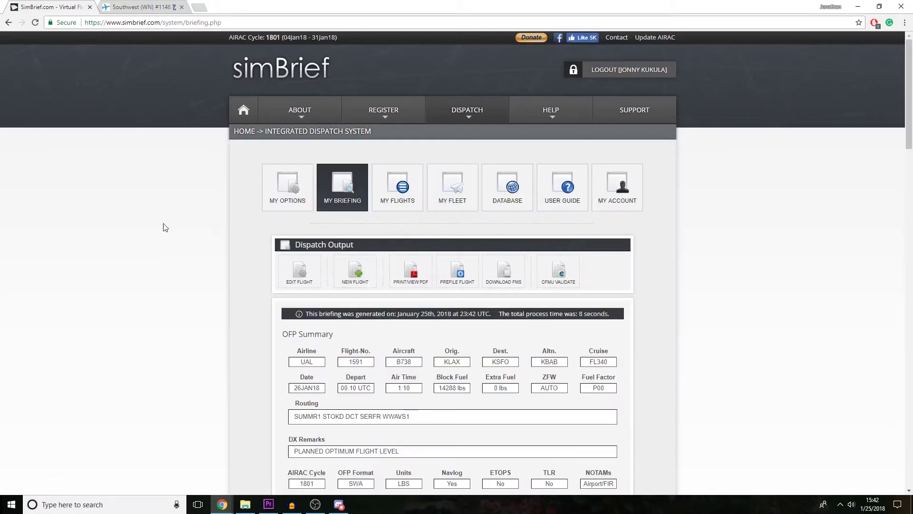
pyautogui.scroll(-3, 166, 227)
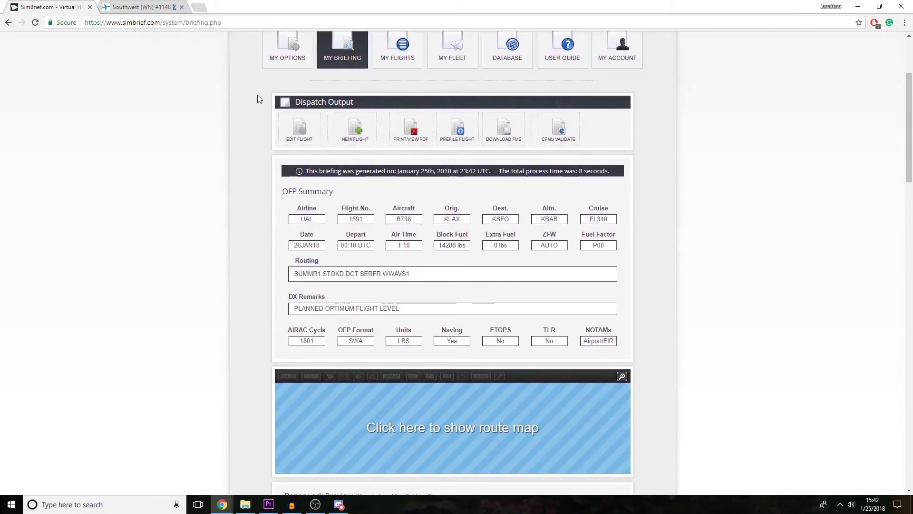
# - Review the generated briefing's OFP summary, covering the flight details, routing, dispatch remarks and format options
pyautogui.scroll(-6, 240, 190)
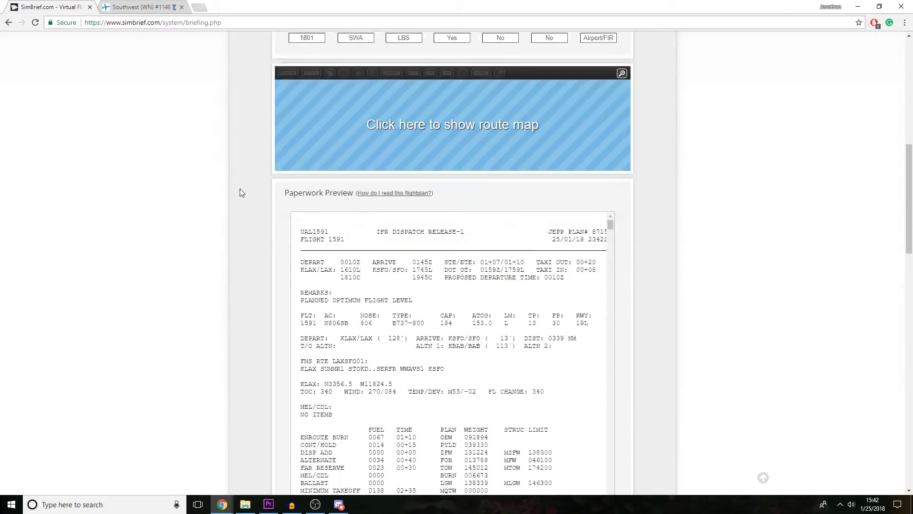
pyautogui.scroll(-15, 239, 192)
pyautogui.scroll(5, 232, 199)
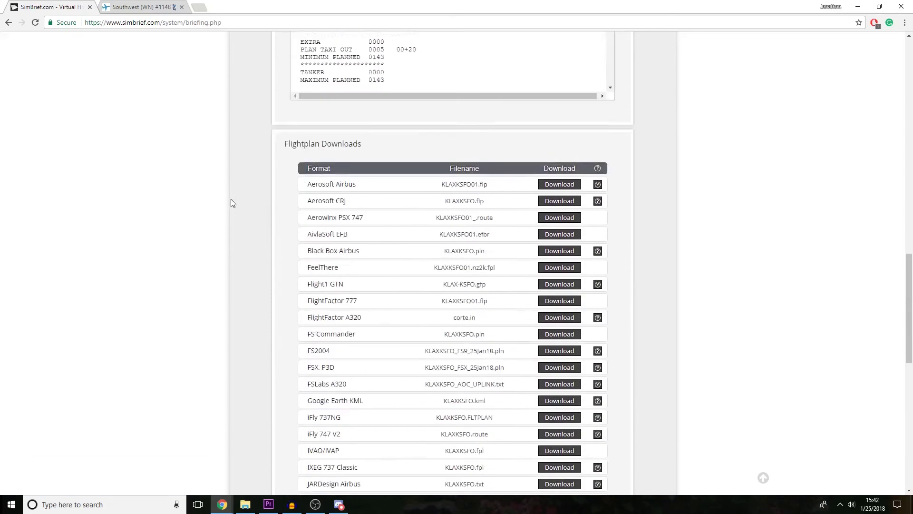
pyautogui.scroll(19, 231, 199)
pyautogui.scroll(-3, 222, 202)
pyautogui.doubleClick(293, 192)
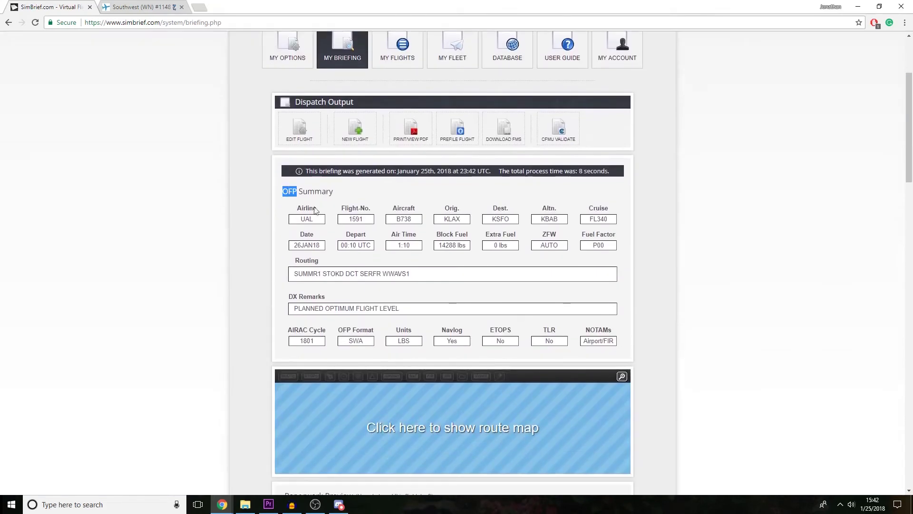
pyautogui.moveTo(314, 210); pyautogui.dragTo(598, 347)
pyautogui.click(247, 193)
pyautogui.scroll(-4, 257, 214)
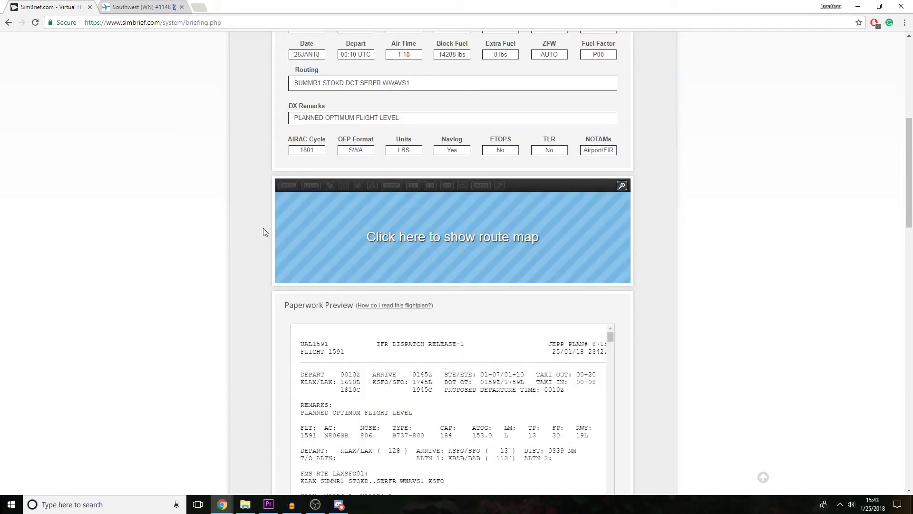
# - Show the briefing's route map, view it in full screen, and return to the normal page view
pyautogui.scroll(-1, 264, 232)
pyautogui.click(381, 187)
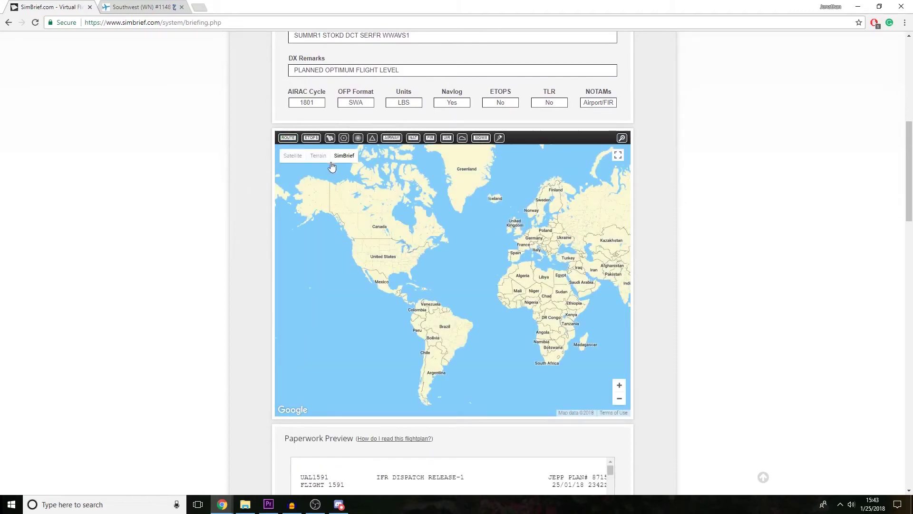
pyautogui.click(618, 156)
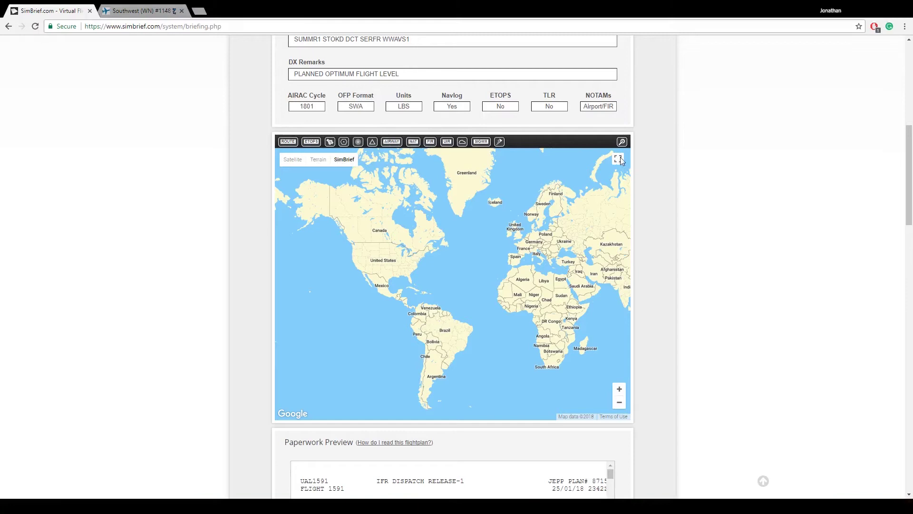
pyautogui.scroll(1, 618, 157)
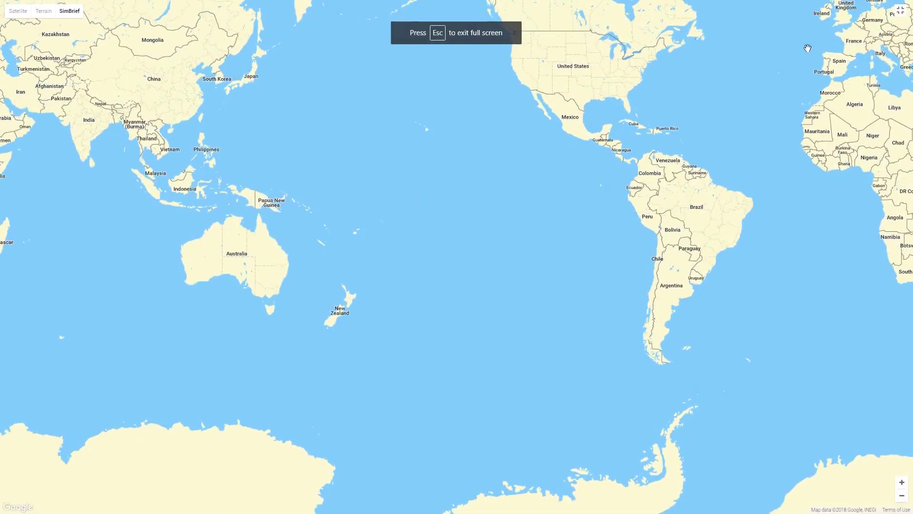
pyautogui.click(901, 13)
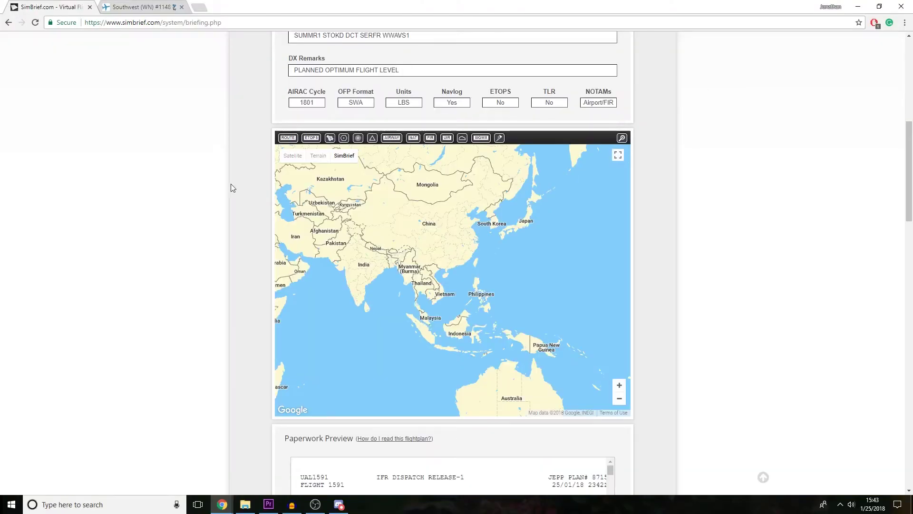
# - Display the KLAX to KSFO route on the map and briefly toggle the navaid overlay
pyautogui.click(287, 137)
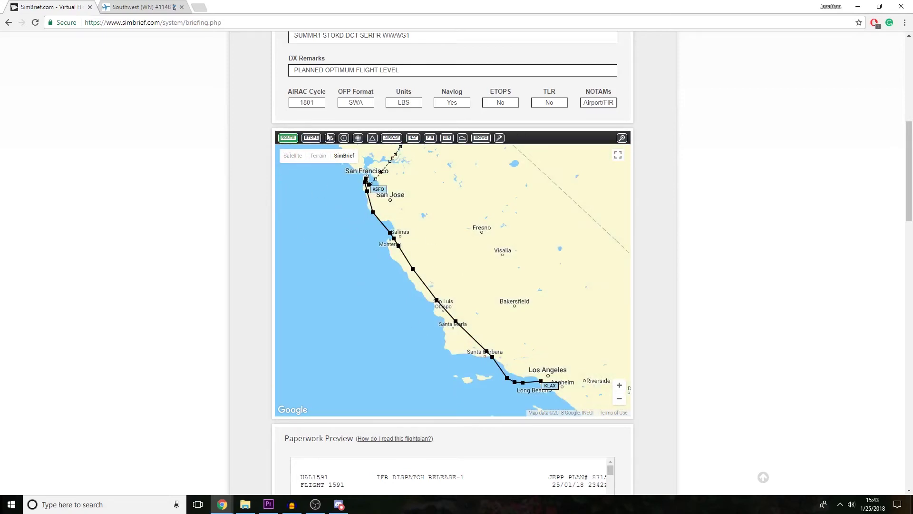
pyautogui.click(340, 139)
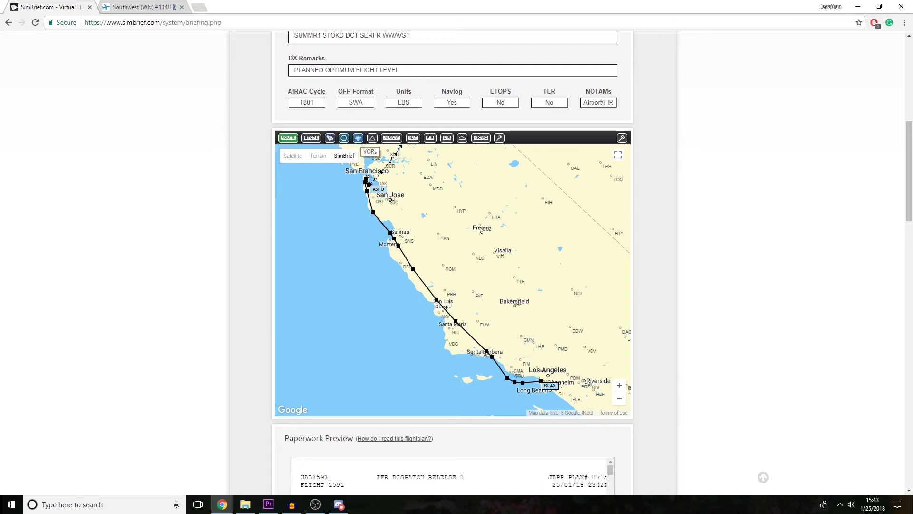
pyautogui.click(344, 138)
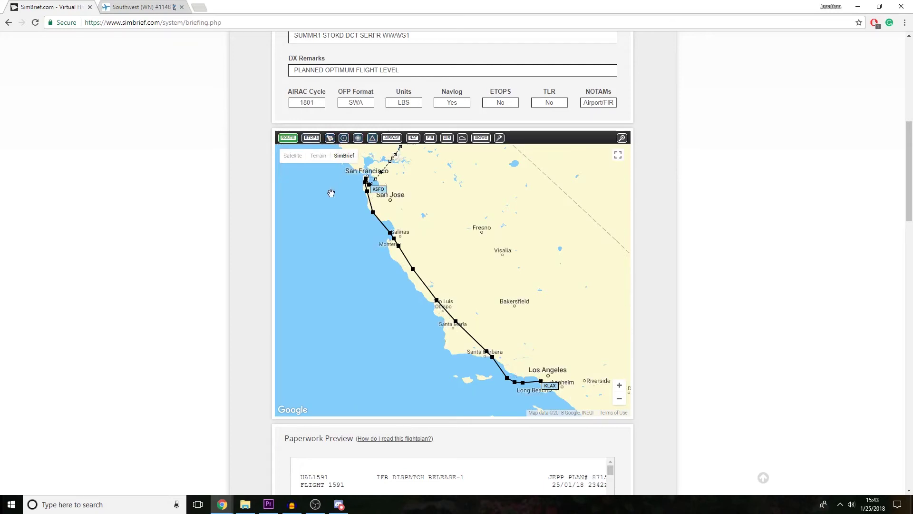
# - Read through the paperwork preview, including the dispatch release, navlog and ATC flight plan sections
pyautogui.scroll(-8, 199, 201)
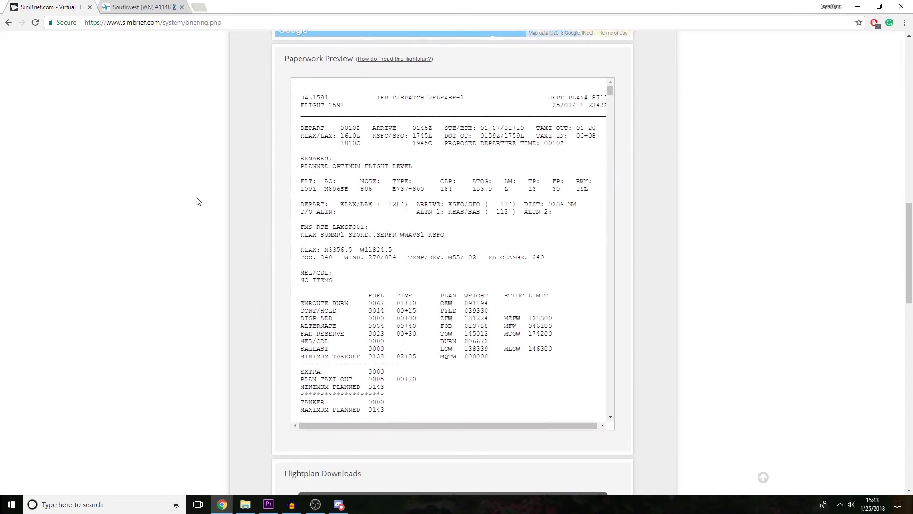
pyautogui.moveTo(274, 63); pyautogui.dragTo(282, 288)
pyautogui.click(227, 278)
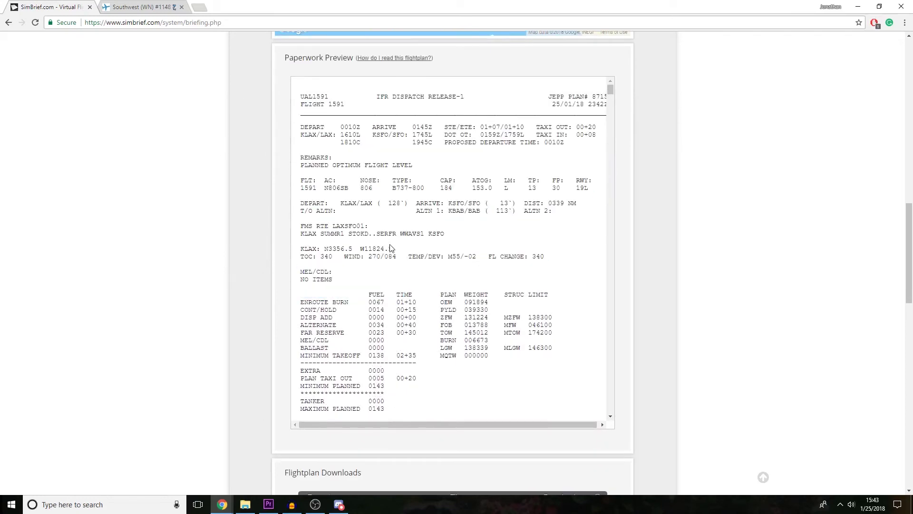
pyautogui.scroll(-7, 388, 242)
pyautogui.scroll(-10, 388, 241)
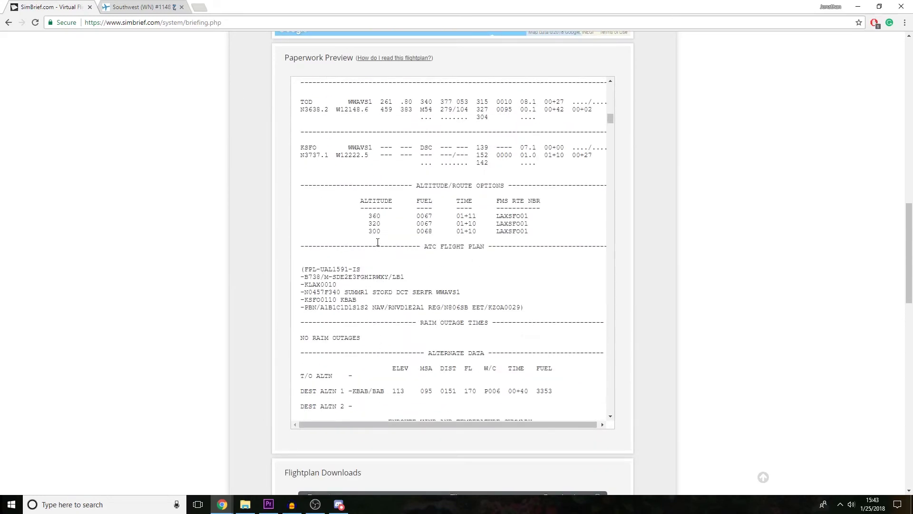
pyautogui.scroll(-8, 464, 217)
# - Examine the available flight plan download formats, including the PMDG Flightplan and X-Plane entries
pyautogui.moveTo(276, 97); pyautogui.dragTo(259, 177)
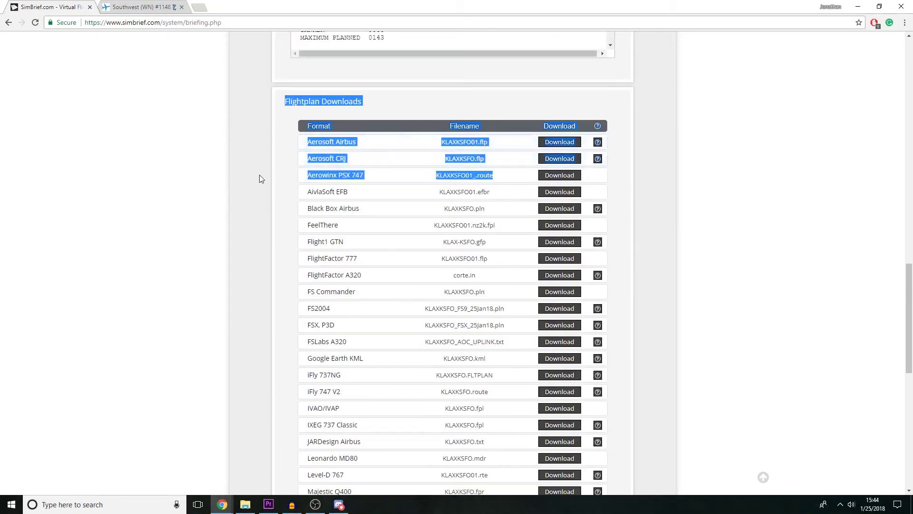
pyautogui.click(286, 155)
pyautogui.scroll(-5, 286, 156)
pyautogui.scroll(-3, 286, 156)
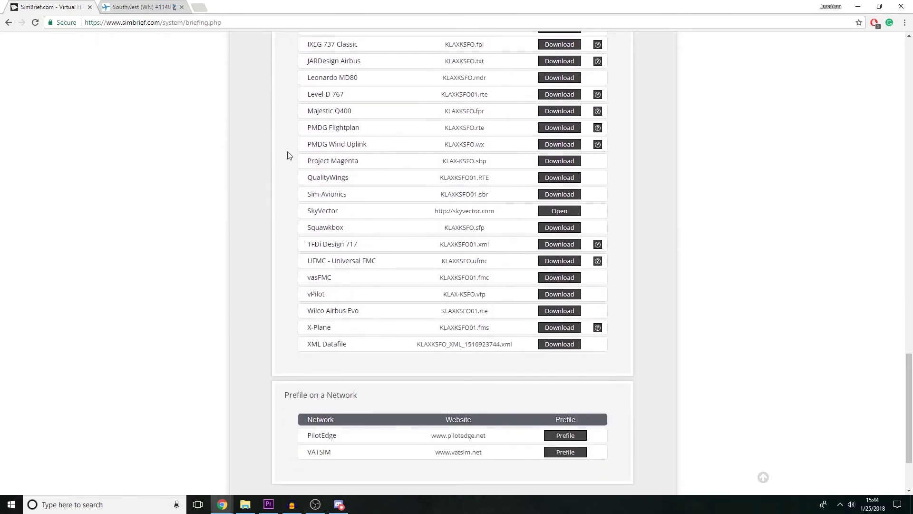
pyautogui.scroll(3, 287, 153)
pyautogui.scroll(-1, 290, 153)
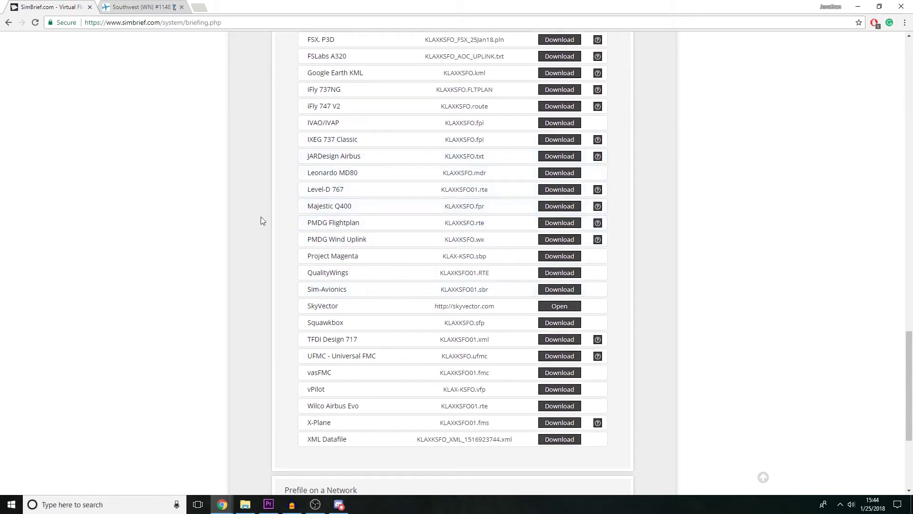
pyautogui.moveTo(302, 225)
pyautogui.mouseDown()
pyautogui.moveTo(375, 230)
pyautogui.moveTo(375, 240)
pyautogui.moveTo(371, 227)
pyautogui.moveTo(291, 228)
pyautogui.mouseUp()
pyautogui.scroll(-2, 238, 259)
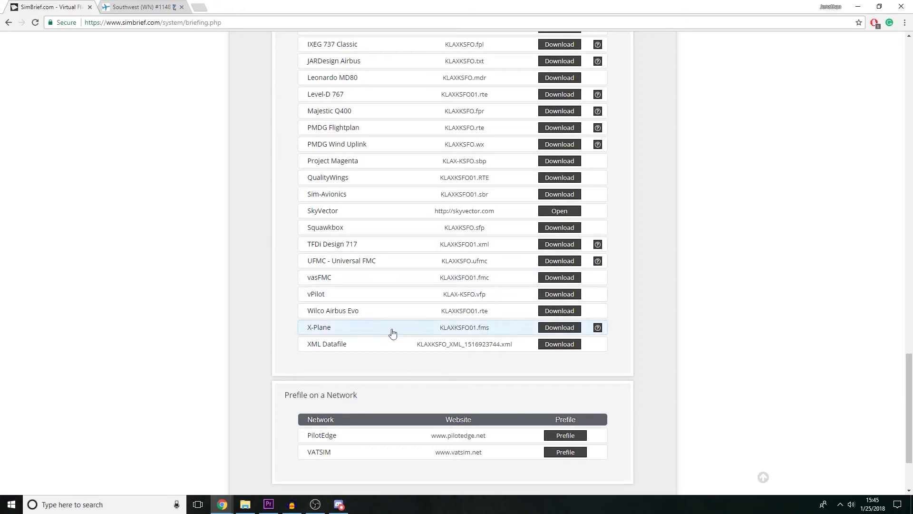
# - Review the Prefile on a Network options, look at the PilotEdge sign-in page, and close it
pyautogui.scroll(-2, 249, 288)
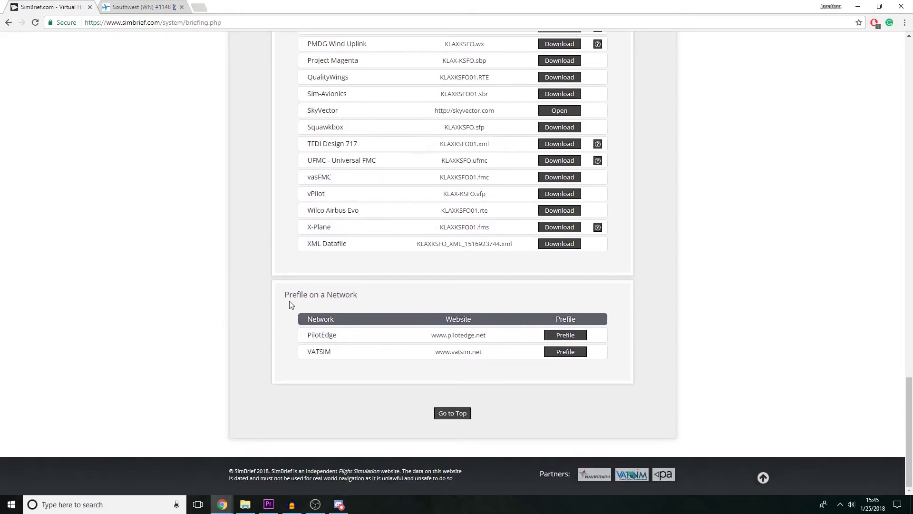
pyautogui.moveTo(289, 299); pyautogui.dragTo(355, 304)
pyautogui.click(386, 302)
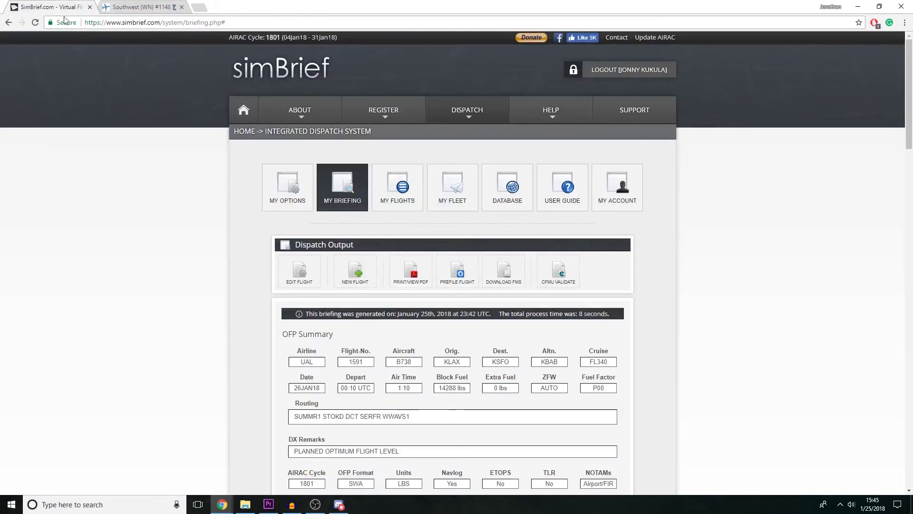
pyautogui.scroll(-20, 177, 195)
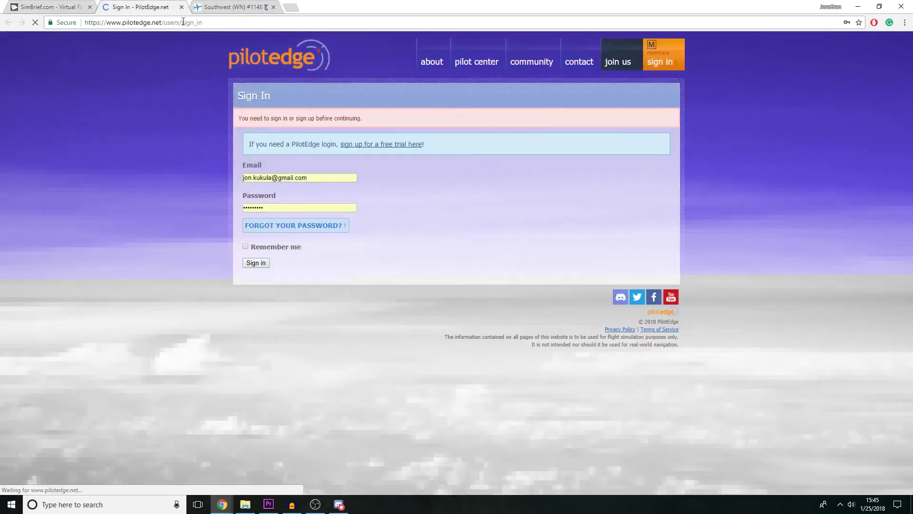
pyautogui.click(182, 7)
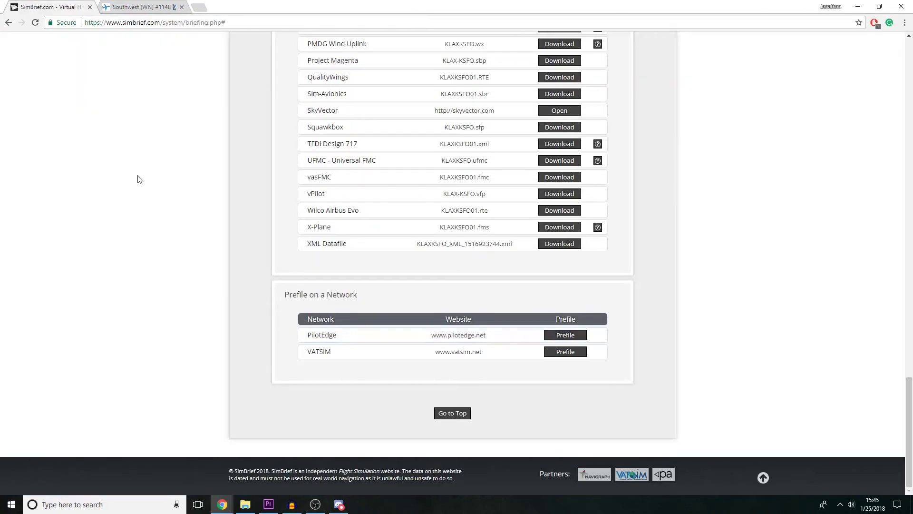
# - Check the Download FMS shortcut in the dispatch output and return to the briefing summary
pyautogui.scroll(20, 238, 247)
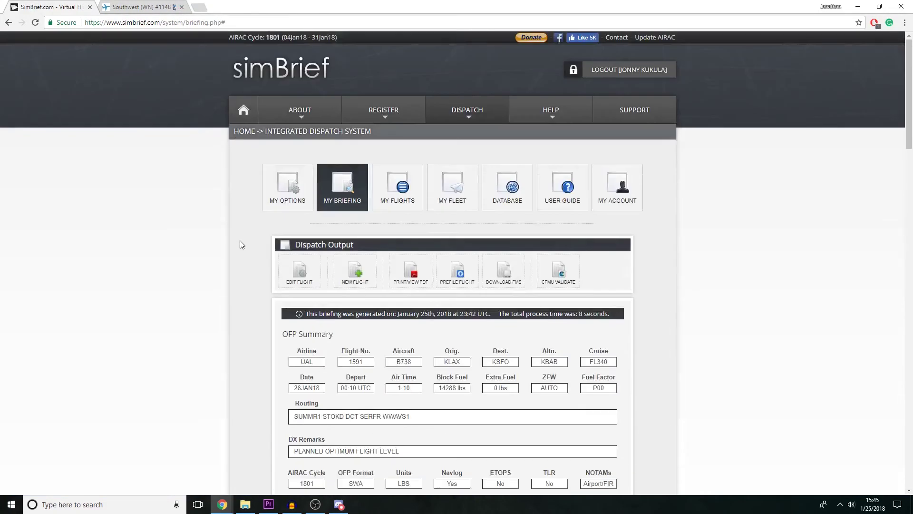
pyautogui.scroll(-2, 240, 243)
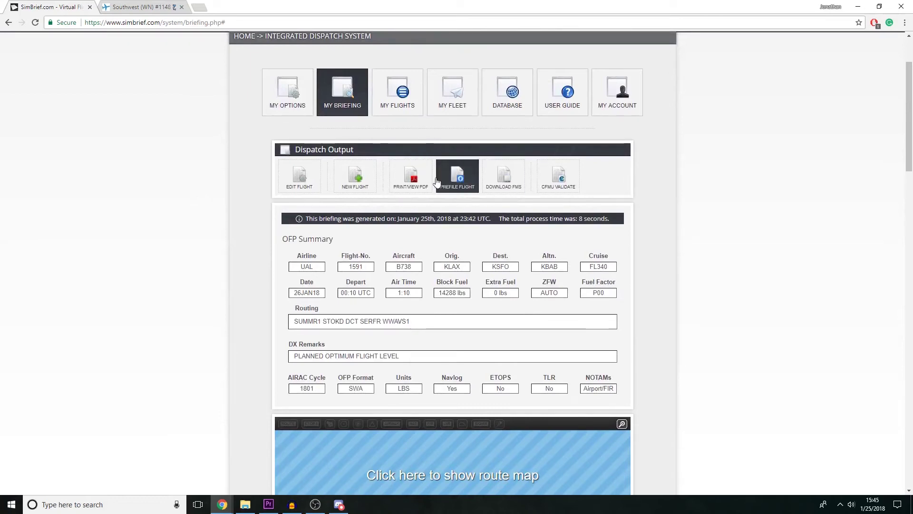
pyautogui.click(503, 176)
pyautogui.middleClick(221, 198)
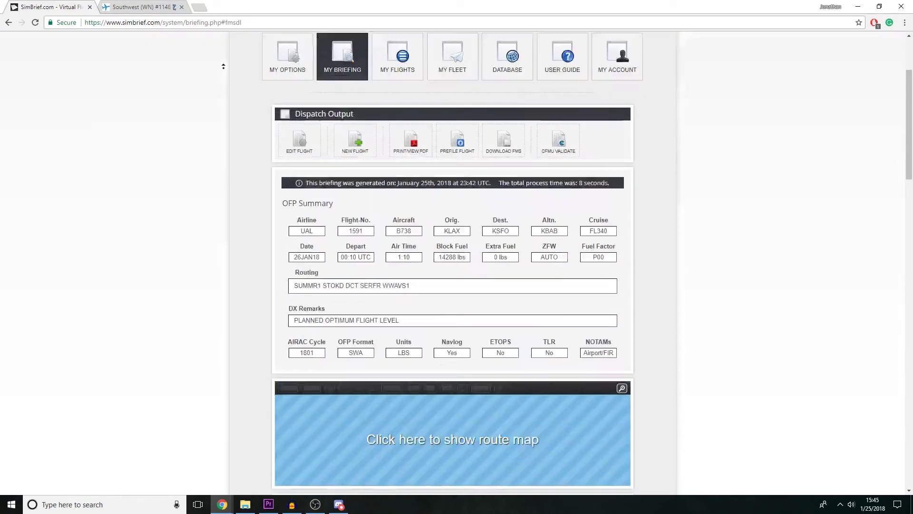
pyautogui.middleClick(224, 67)
# - Open the PDF version of the KLAX to KSFO briefing and close the Southwest flight page
pyautogui.scroll(-2, 408, 243)
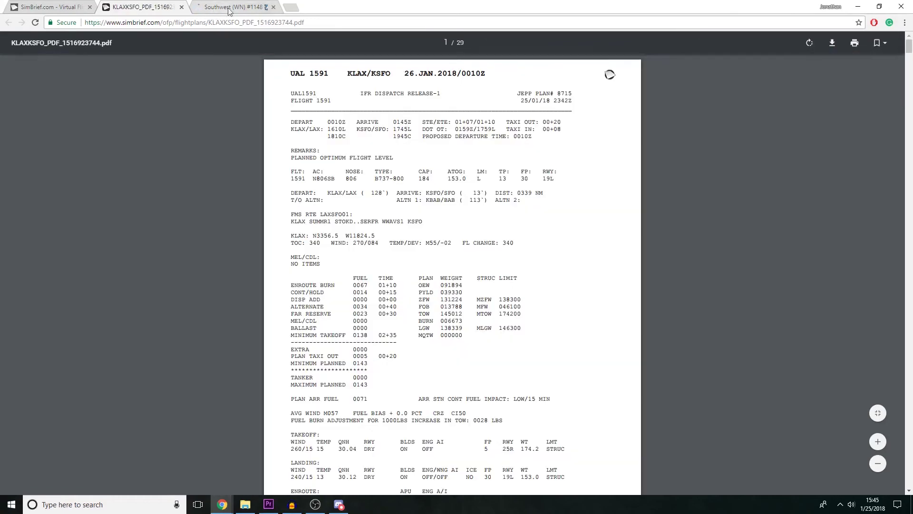
pyautogui.middleClick(229, 11)
pyautogui.moveTo(267, 76); pyautogui.dragTo(465, 232)
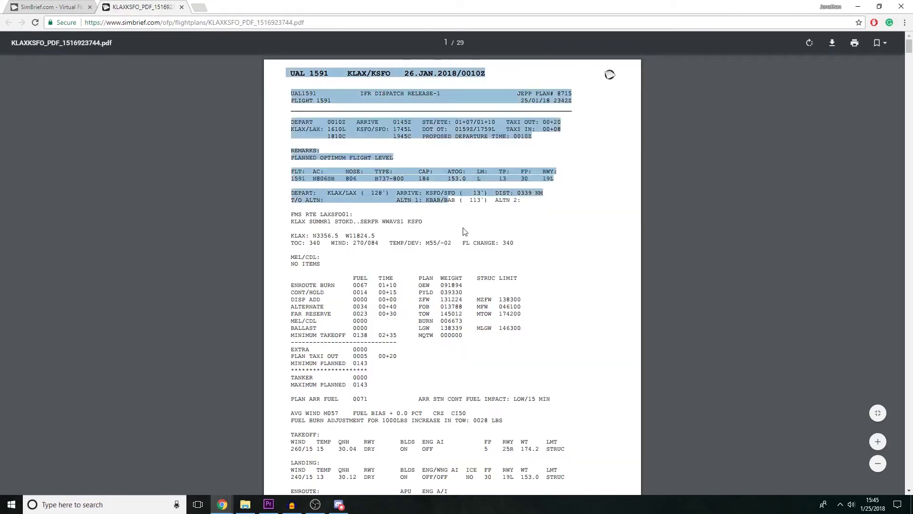
pyautogui.click(464, 232)
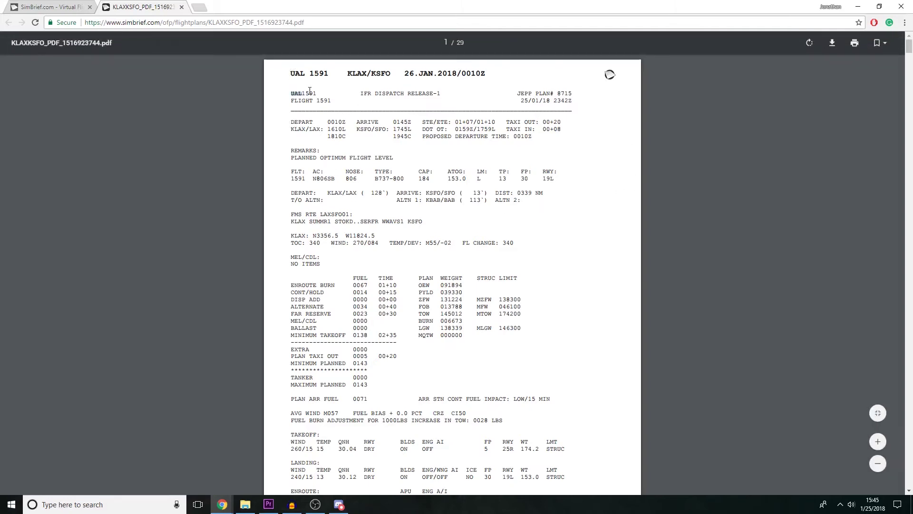
# - Read the flight number in the PDF heading and the STE/ETE times in the dispatch release
pyautogui.moveTo(291, 72); pyautogui.dragTo(334, 73)
pyautogui.click(410, 90)
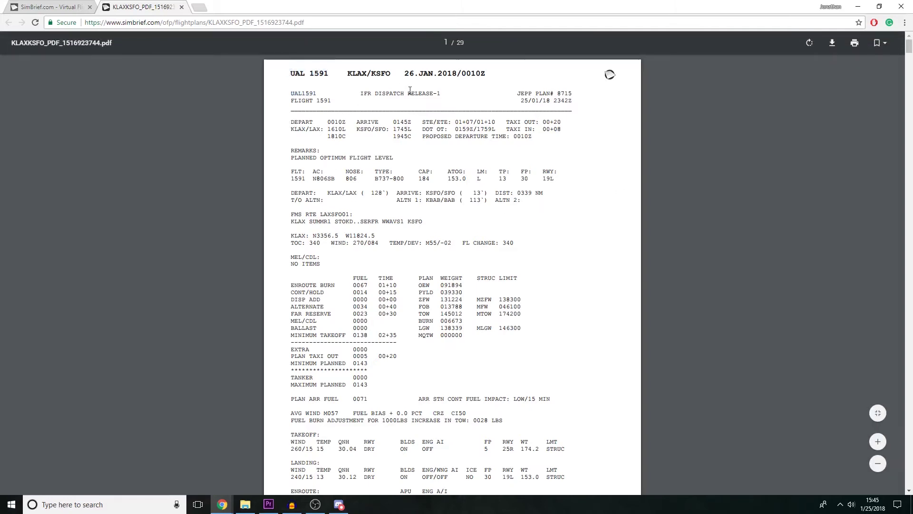
pyautogui.moveTo(422, 122); pyautogui.dragTo(495, 122)
pyautogui.click(476, 122)
pyautogui.click(495, 121)
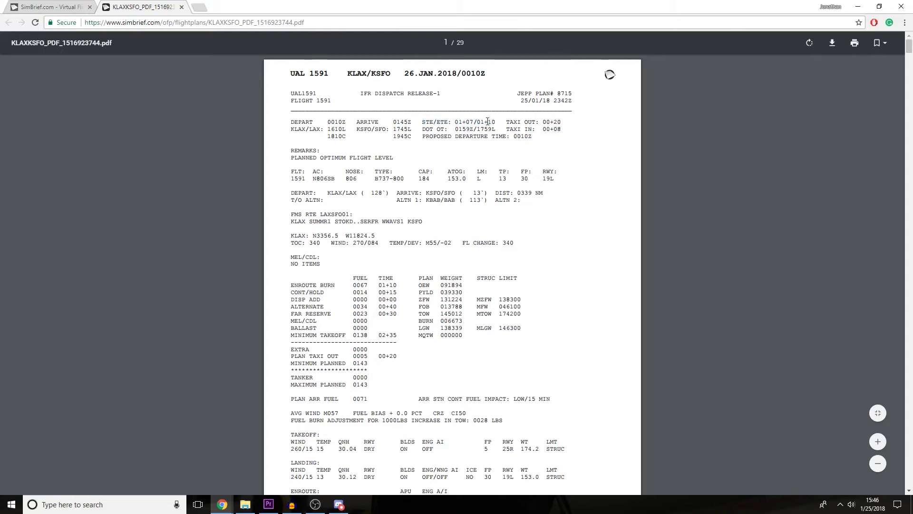
# - Examine the FMS route line from KLAX to KSFO on the first page of the PDF
pyautogui.scroll(-1, 416, 123)
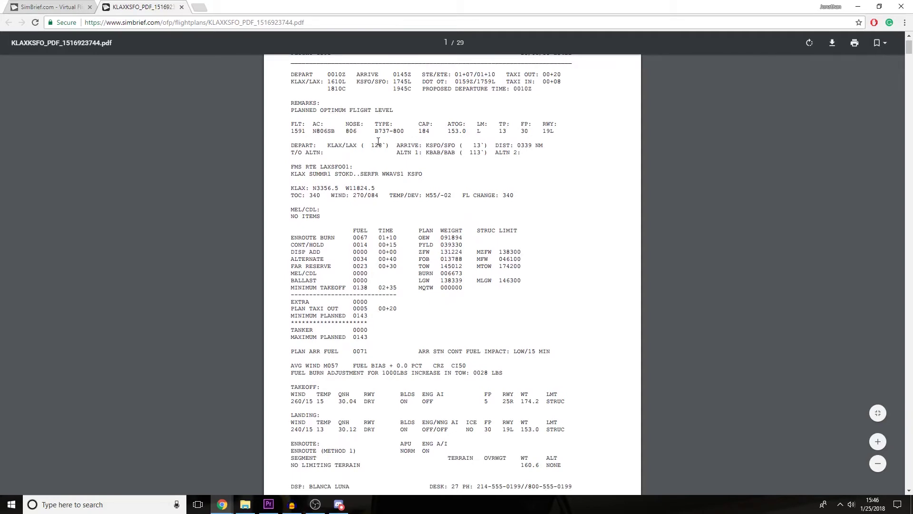
pyautogui.scroll(-1, 378, 142)
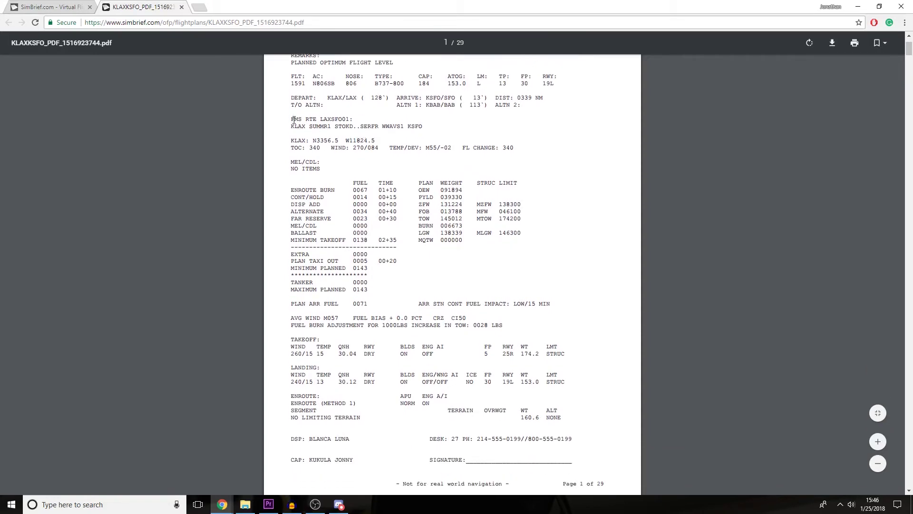
pyautogui.moveTo(293, 120); pyautogui.dragTo(370, 126)
pyautogui.click(368, 127)
# - Examine the top-of-climb, wind, temperature deviation and flight level change entries below the route in the PDF
pyautogui.moveTo(299, 147); pyautogui.dragTo(318, 145)
pyautogui.click(312, 148)
pyautogui.moveTo(327, 149); pyautogui.dragTo(518, 148)
pyautogui.click(517, 147)
pyautogui.click(463, 147)
pyautogui.click(518, 149)
pyautogui.moveTo(464, 147); pyautogui.dragTo(525, 147)
pyautogui.click(532, 148)
pyautogui.moveTo(463, 146); pyautogui.dragTo(514, 147)
pyautogui.click(320, 149)
pyautogui.moveTo(291, 148); pyautogui.dragTo(363, 155)
pyautogui.click(360, 155)
# - Examine the fuel and weight table on the first page of the PDF, including the FOB and ZFW entries
pyautogui.scroll(-1, 293, 135)
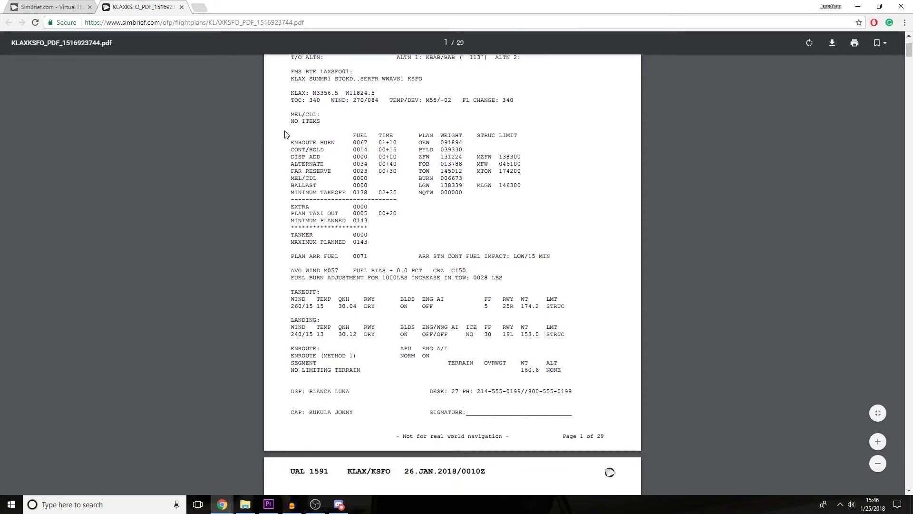
pyautogui.moveTo(281, 140)
pyautogui.mouseDown()
pyautogui.moveTo(475, 164)
pyautogui.moveTo(456, 194)
pyautogui.mouseUp()
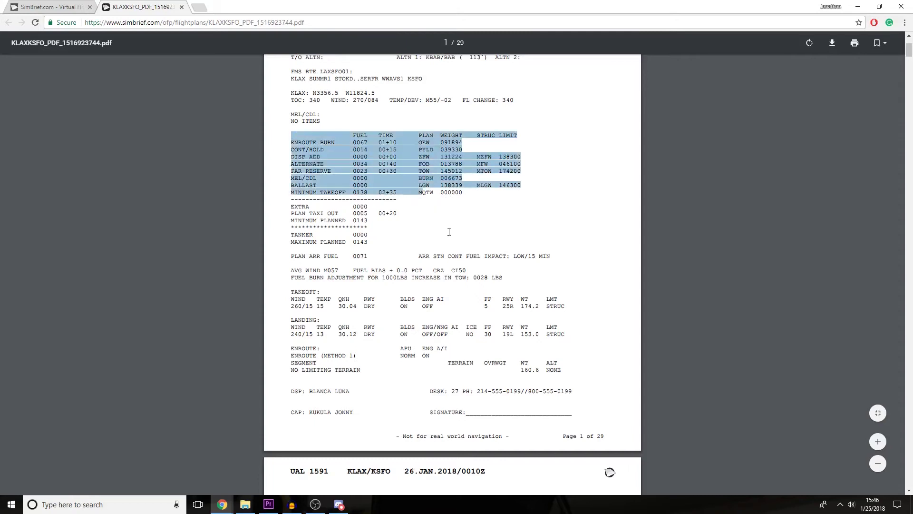
pyautogui.click(445, 220)
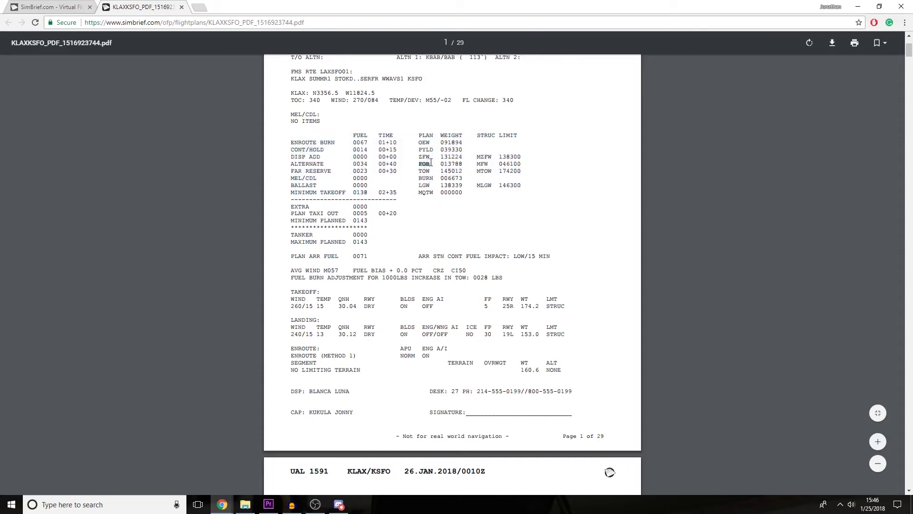
pyautogui.moveTo(430, 162); pyautogui.dragTo(468, 163)
pyautogui.moveTo(423, 158); pyautogui.dragTo(416, 156)
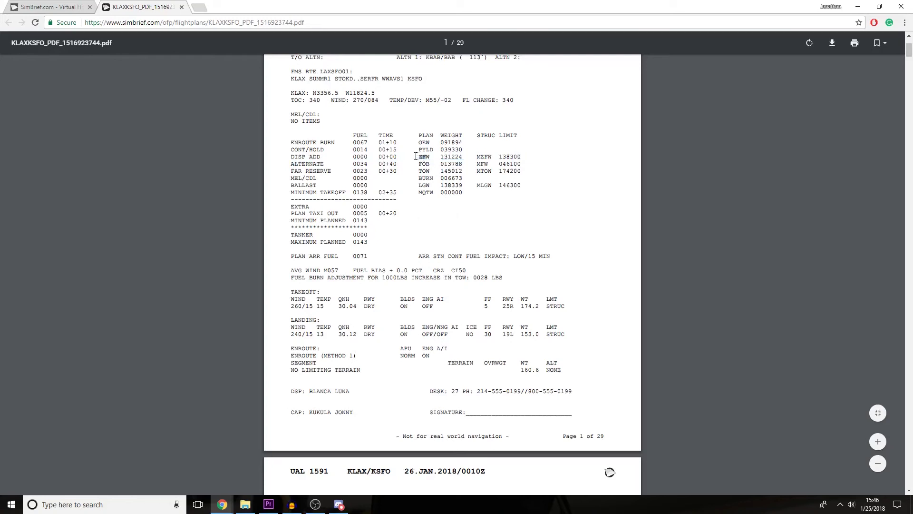
pyautogui.moveTo(458, 157); pyautogui.dragTo(464, 157)
pyautogui.click(466, 157)
# - Read the FAR reserve fuel row together with the planned zero fuel weight in the fuel and weight table
pyautogui.moveTo(288, 171)
pyautogui.mouseDown()
pyautogui.moveTo(369, 170)
pyautogui.moveTo(288, 168)
pyautogui.mouseUp()
pyautogui.click(288, 168)
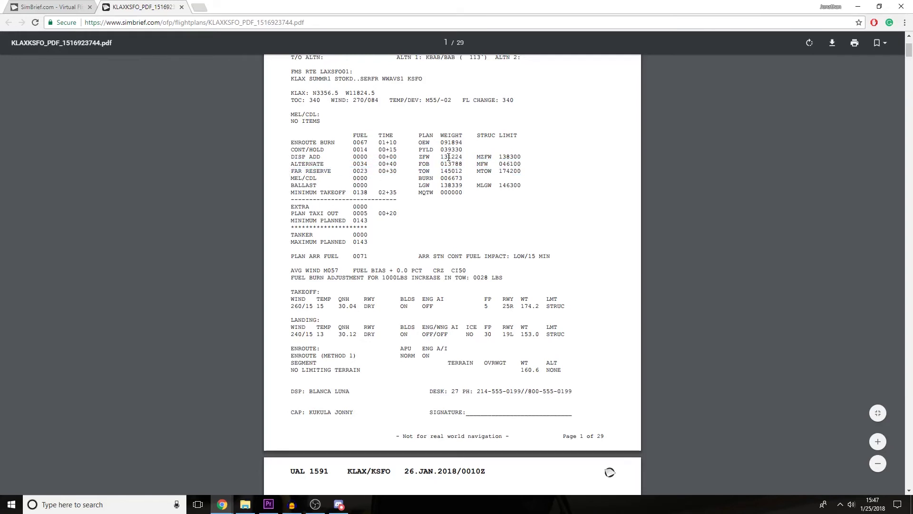
pyautogui.moveTo(417, 163); pyautogui.dragTo(444, 156)
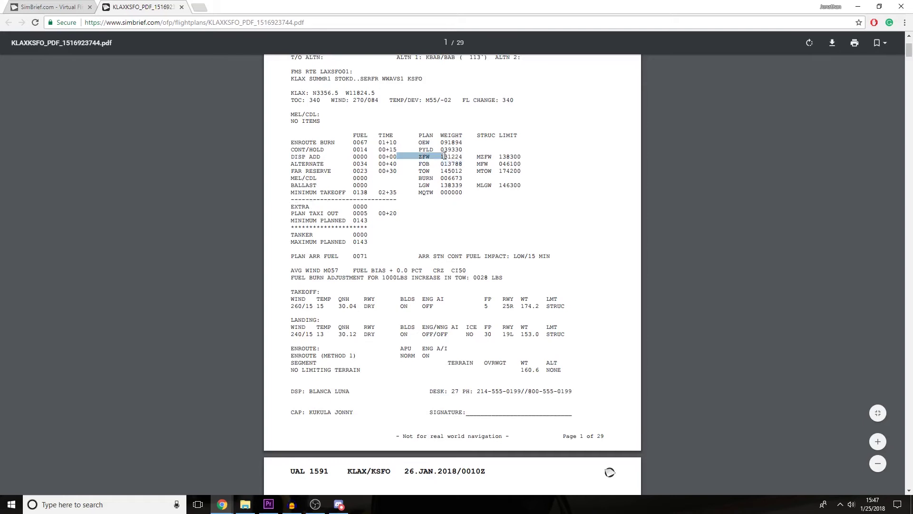
pyautogui.moveTo(287, 172); pyautogui.dragTo(382, 172)
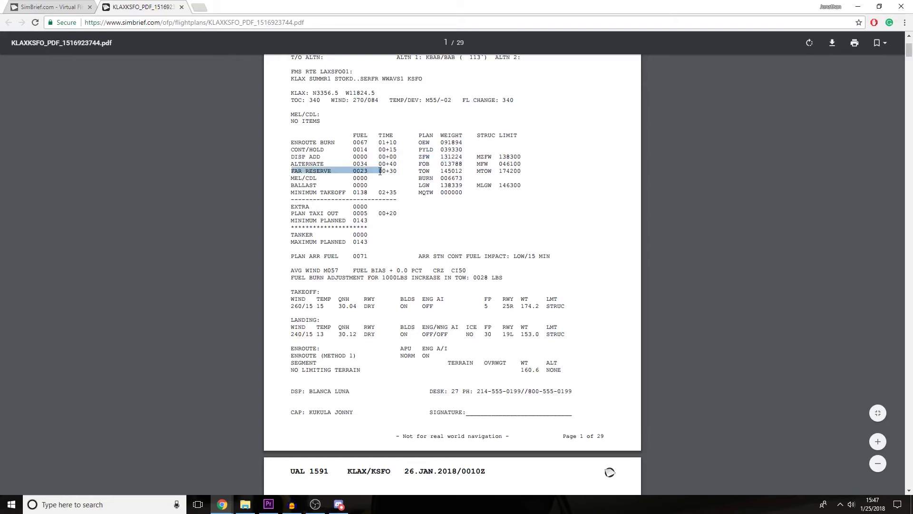
pyautogui.click(379, 171)
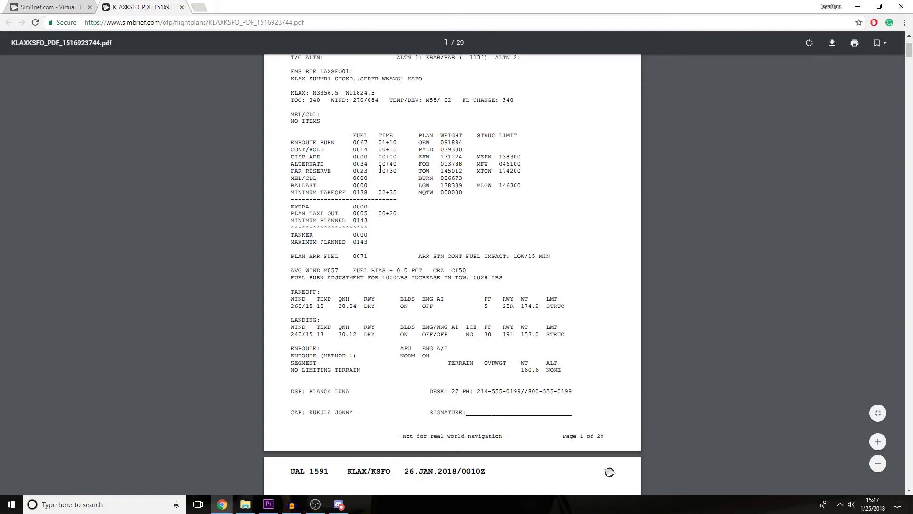
# - Look over the average wind and fuel burn lines and the takeoff and landing data blocks below the fuel table
pyautogui.scroll(-1, 379, 170)
pyautogui.moveTo(278, 223); pyautogui.dragTo(389, 323)
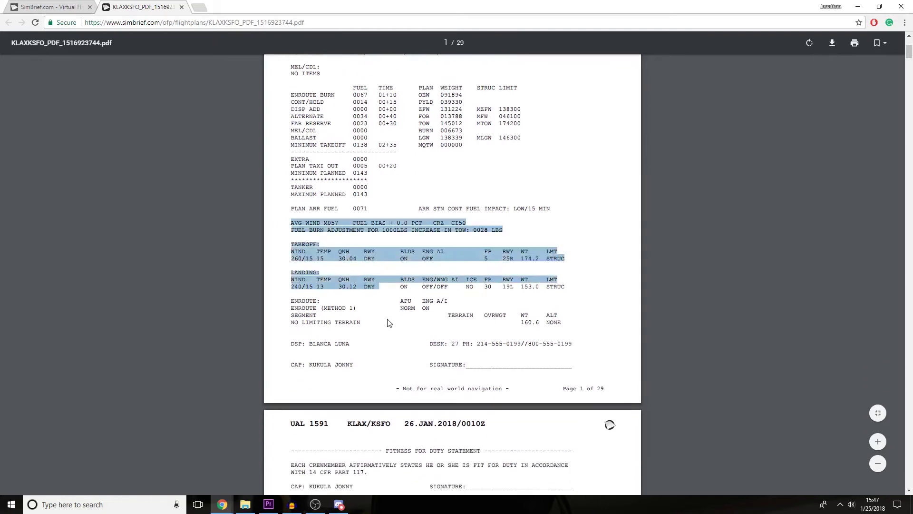
pyautogui.click(389, 323)
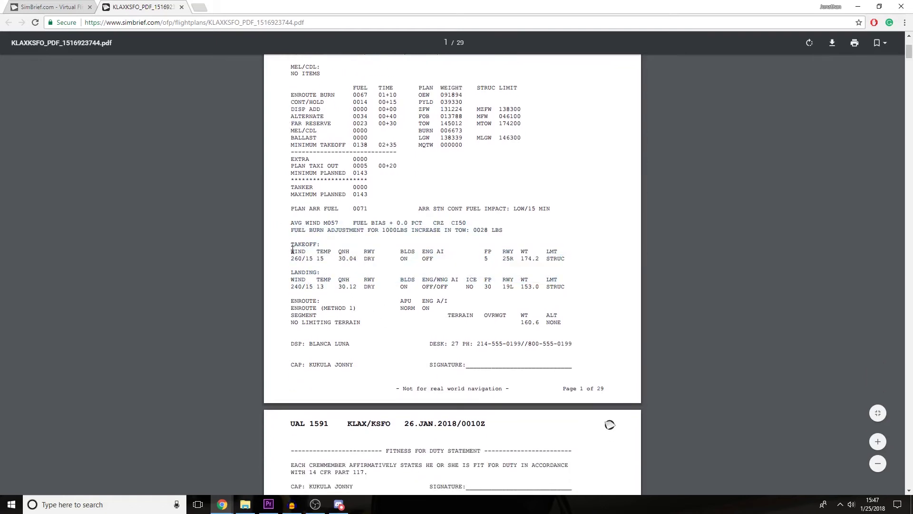
pyautogui.moveTo(288, 241); pyautogui.dragTo(569, 289)
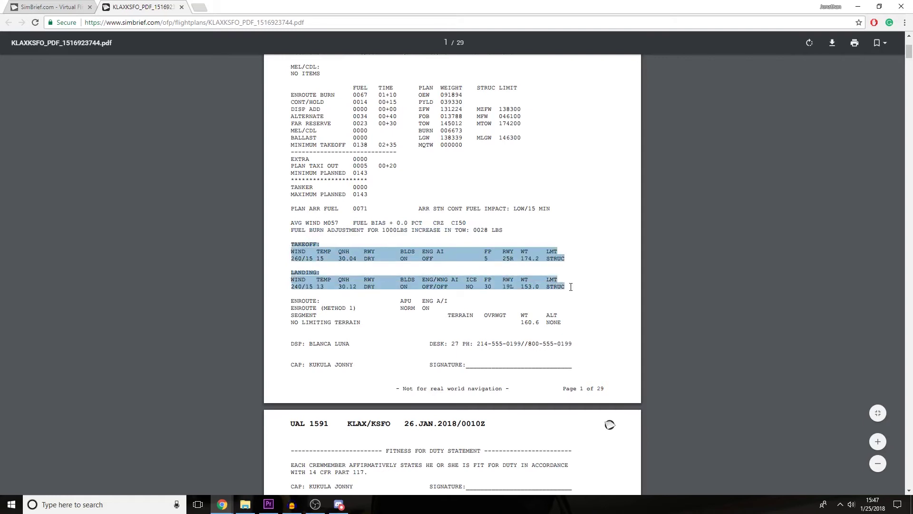
pyautogui.click(573, 290)
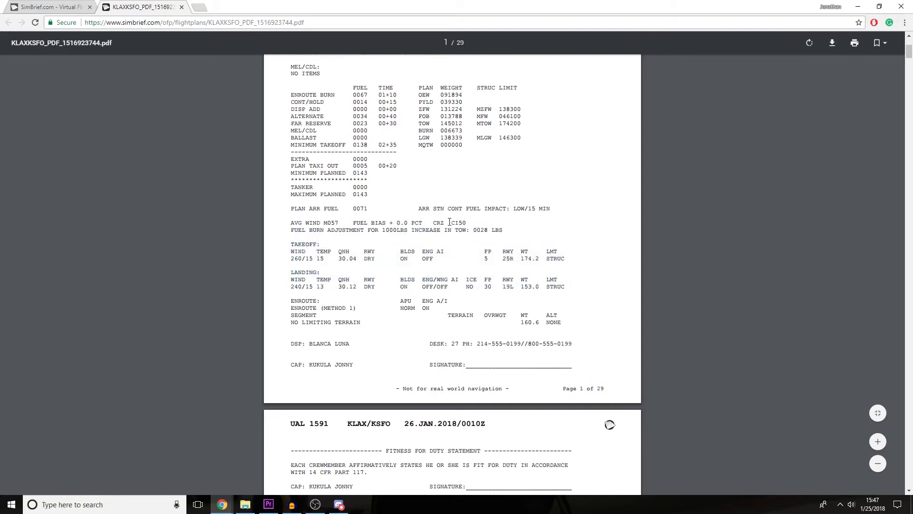
# - Examine the cruise cost index entry at the end of the average wind line
pyautogui.moveTo(451, 222)
pyautogui.mouseDown()
pyautogui.moveTo(467, 222)
pyautogui.moveTo(452, 222)
pyautogui.mouseUp()
pyautogui.click(467, 223)
pyautogui.doubleClick(453, 222)
pyautogui.tripleClick(466, 223)
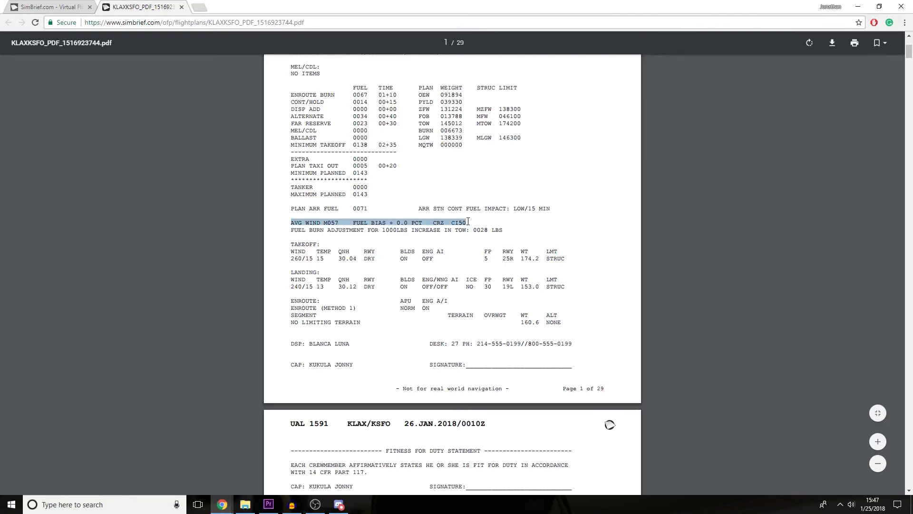
pyautogui.click(467, 223)
pyautogui.tripleClick(466, 223)
pyautogui.click(457, 222)
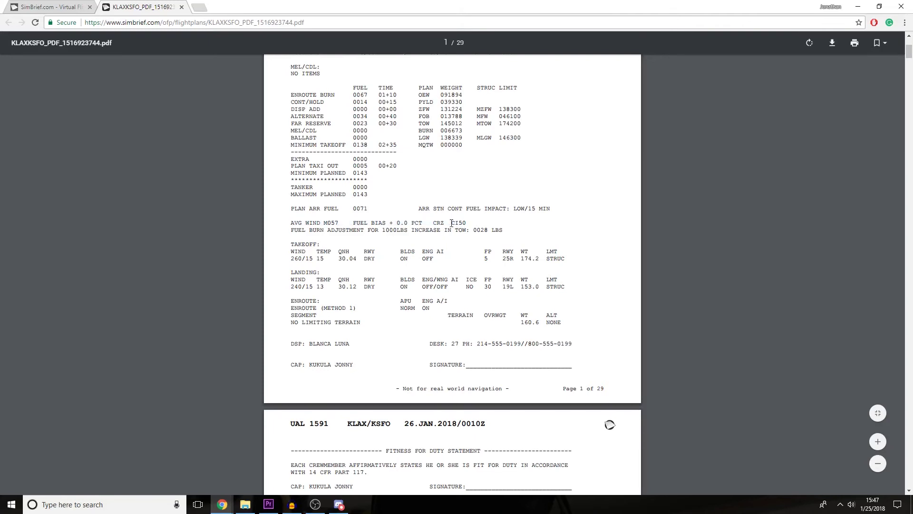
pyautogui.doubleClick(455, 223)
pyautogui.click(455, 222)
pyautogui.moveTo(455, 223); pyautogui.dragTo(469, 224)
pyautogui.click(461, 223)
pyautogui.click(471, 223)
pyautogui.doubleClick(473, 222)
pyautogui.tripleClick(454, 222)
pyautogui.click(451, 223)
pyautogui.moveTo(450, 223)
pyautogui.mouseDown()
pyautogui.moveTo(470, 224)
pyautogui.moveTo(452, 223)
pyautogui.mouseUp()
pyautogui.doubleClick(451, 223)
pyautogui.click(469, 223)
# - Read the takeoff data block and its flap setting under FP
pyautogui.moveTo(290, 241); pyautogui.dragTo(573, 254)
pyautogui.click(573, 254)
pyautogui.moveTo(484, 251); pyautogui.dragTo(488, 258)
pyautogui.click(487, 259)
pyautogui.moveTo(484, 250); pyautogui.dragTo(513, 257)
pyautogui.doubleClick(492, 259)
pyautogui.click(482, 249)
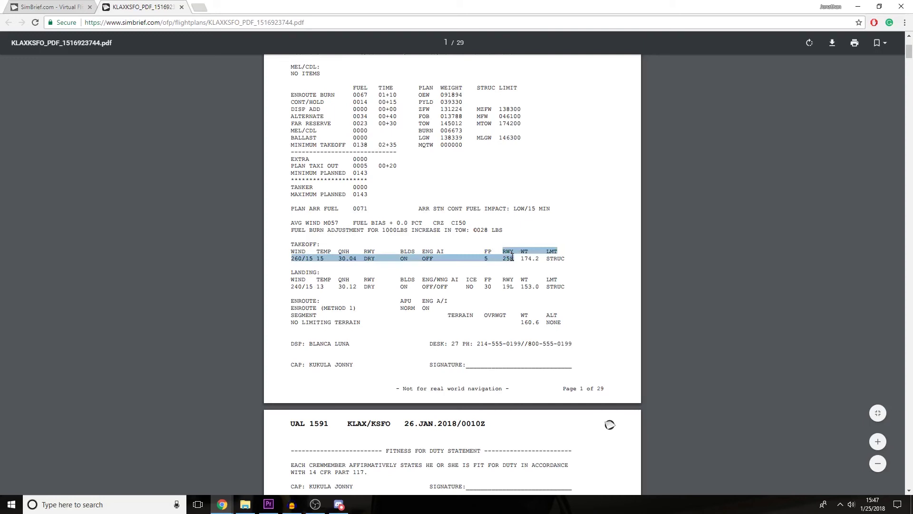
# - Examine the planned departure runway beside the flap setting in the takeoff data block
pyautogui.click(514, 258)
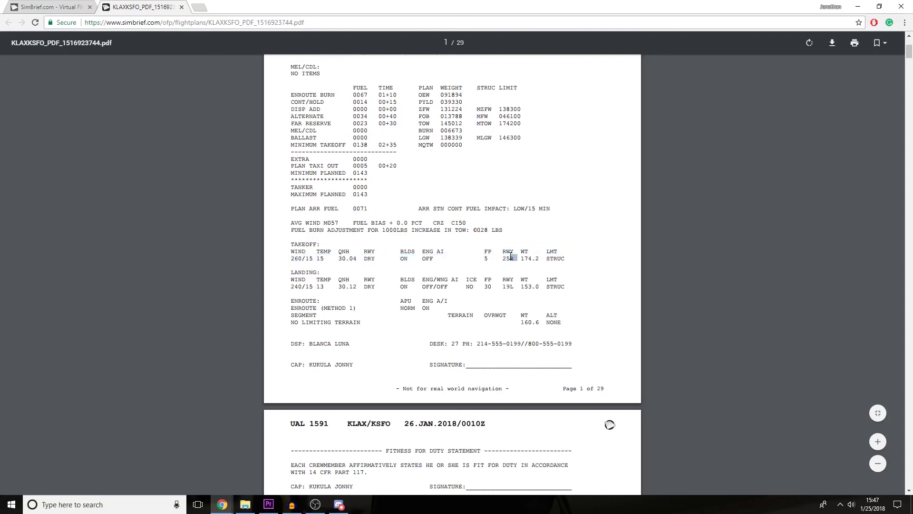
pyautogui.tripleClick(514, 258)
pyautogui.doubleClick(514, 258)
pyautogui.click(513, 259)
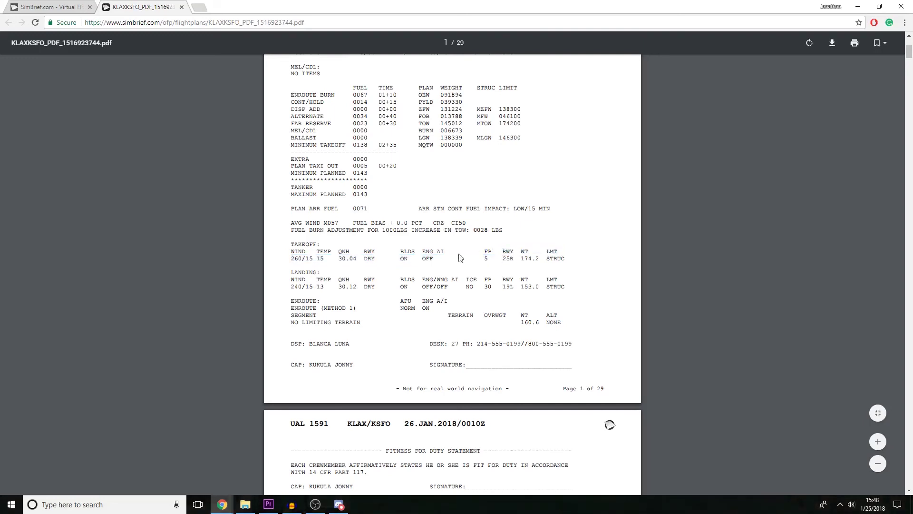
pyautogui.moveTo(515, 258); pyautogui.dragTo(504, 251)
pyautogui.moveTo(505, 251); pyautogui.dragTo(514, 258)
pyautogui.click(506, 250)
pyautogui.click(515, 259)
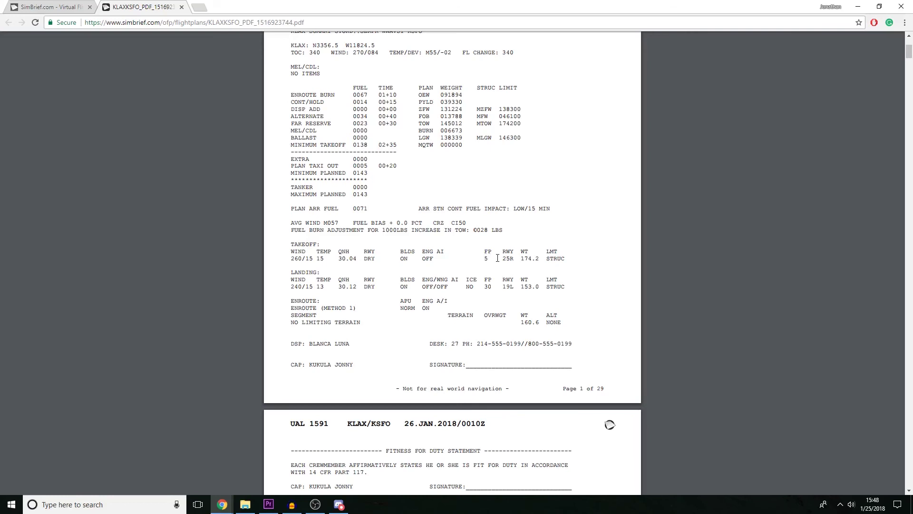
pyautogui.moveTo(504, 251); pyautogui.dragTo(518, 259)
pyautogui.click(518, 258)
pyautogui.click(500, 251)
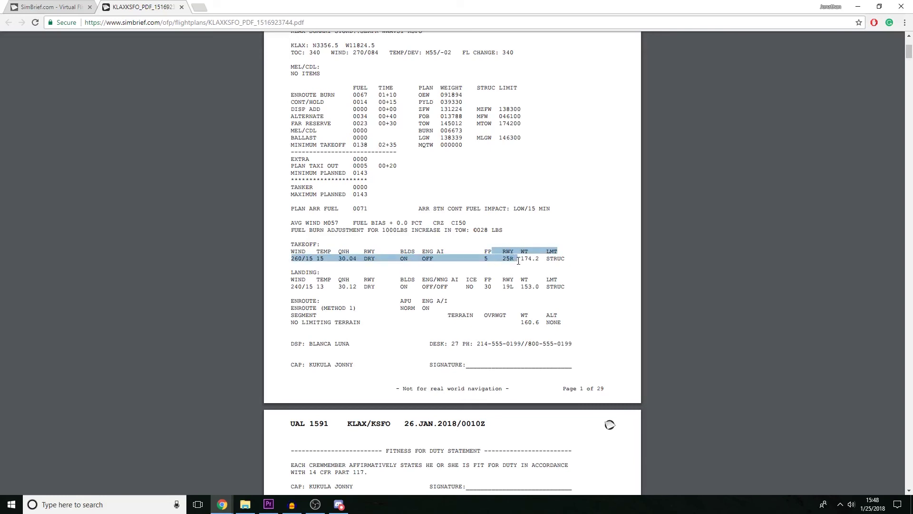
pyautogui.click(486, 255)
pyautogui.tripleClick(486, 256)
pyautogui.click(466, 263)
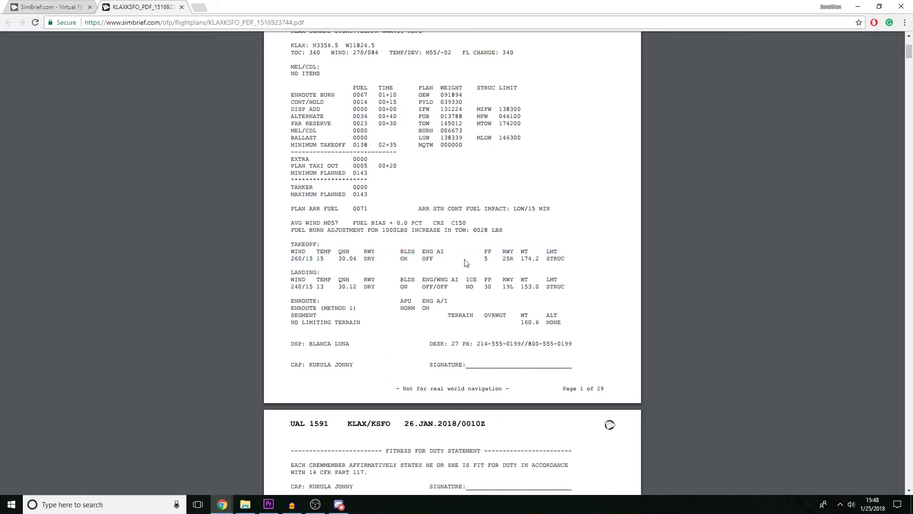
# - Examine the landing data block, focusing on the planned landing flap setting under FP
pyautogui.tripleClick(300, 278)
pyautogui.click(484, 287)
pyautogui.moveTo(476, 280); pyautogui.dragTo(496, 286)
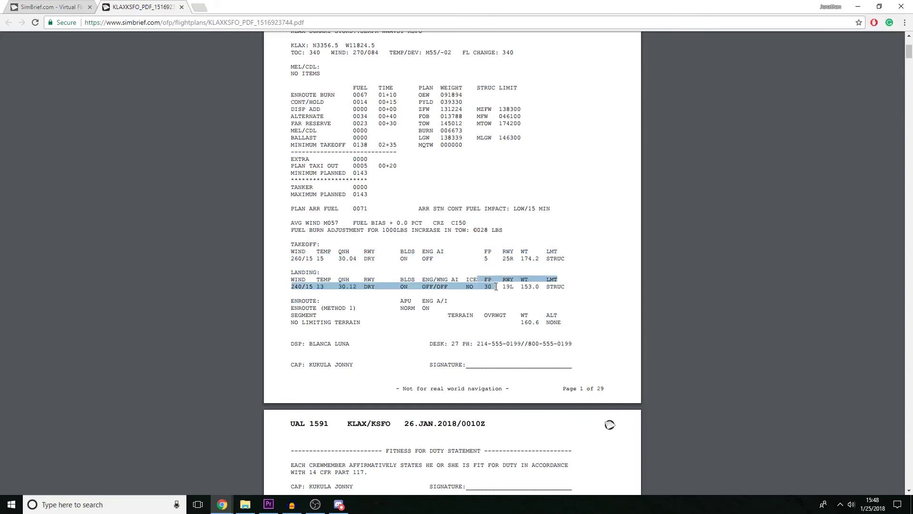
pyautogui.doubleClick(494, 286)
pyautogui.click(483, 280)
pyautogui.tripleClick(483, 281)
pyautogui.click(484, 283)
pyautogui.doubleClick(487, 286)
pyautogui.tripleClick(486, 283)
pyautogui.click(483, 281)
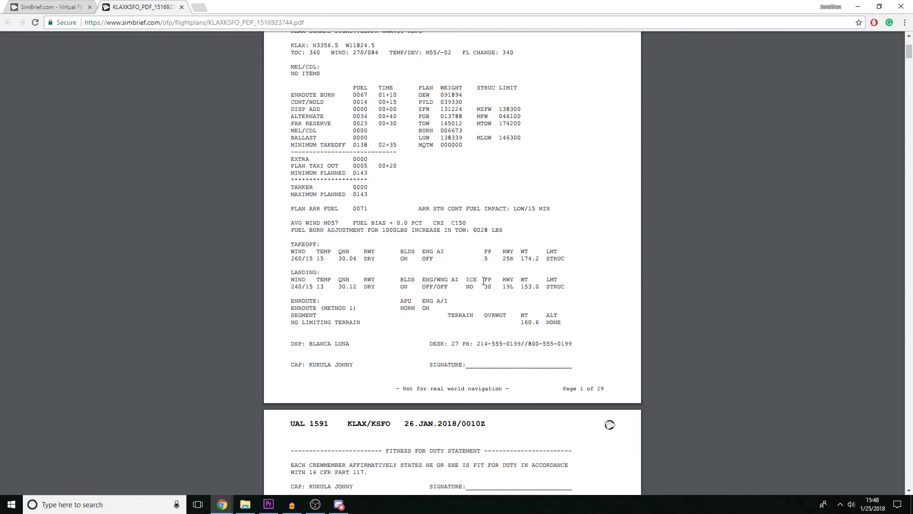
pyautogui.tripleClick(486, 280)
pyautogui.click(485, 280)
pyautogui.tripleClick(485, 280)
pyautogui.click(485, 281)
pyautogui.moveTo(484, 280); pyautogui.dragTo(492, 287)
pyautogui.click(483, 279)
pyautogui.click(481, 276)
pyautogui.tripleClick(481, 277)
pyautogui.click(493, 291)
# - Read the planned arrival runway in the landing data block
pyautogui.tripleClick(510, 283)
pyautogui.click(510, 284)
pyautogui.doubleClick(504, 280)
pyautogui.tripleClick(514, 287)
pyautogui.click(514, 287)
pyautogui.tripleClick(513, 287)
pyautogui.moveTo(513, 287); pyautogui.dragTo(500, 278)
pyautogui.click(499, 277)
# - Skim the remaining pages of the PDF, including the significant weather chart and the NOTAMs, and return to the first page
pyautogui.scroll(2, 468, 282)
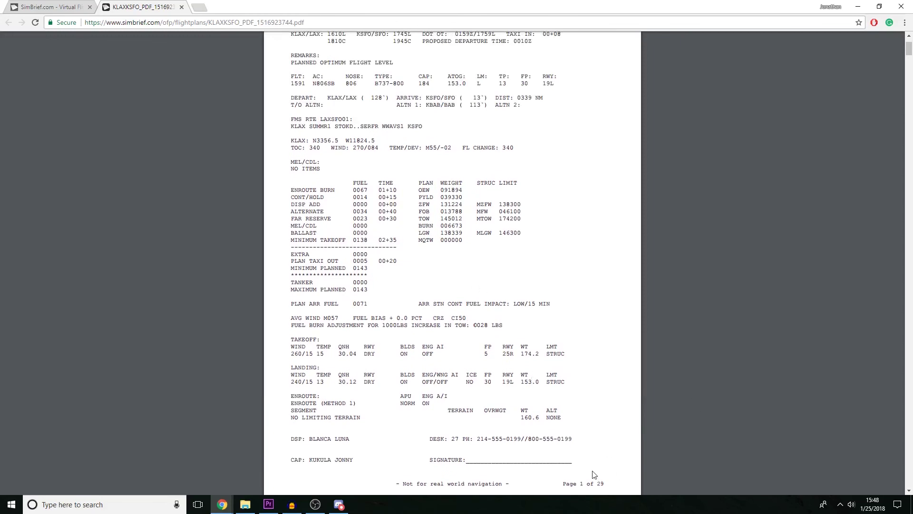
pyautogui.scroll(2, 465, 335)
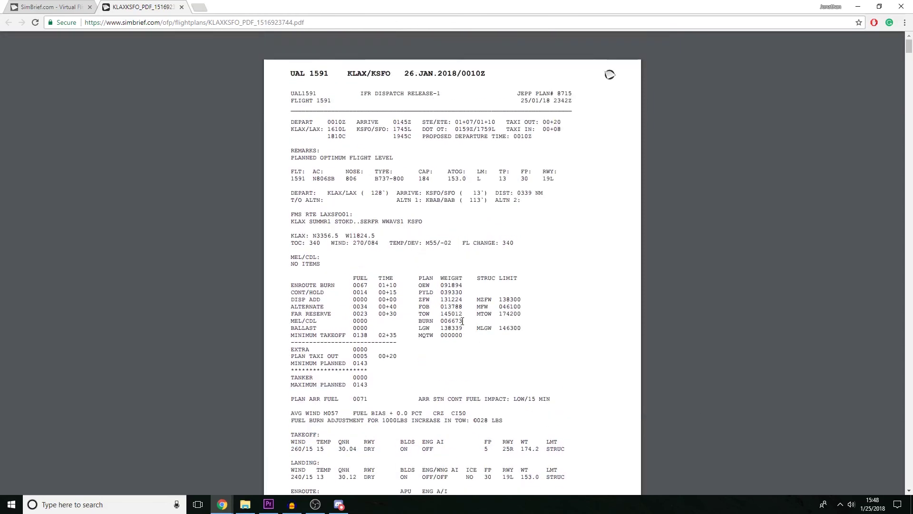
pyautogui.scroll(-12, 466, 333)
pyautogui.scroll(4, 464, 327)
pyautogui.scroll(-4, 463, 328)
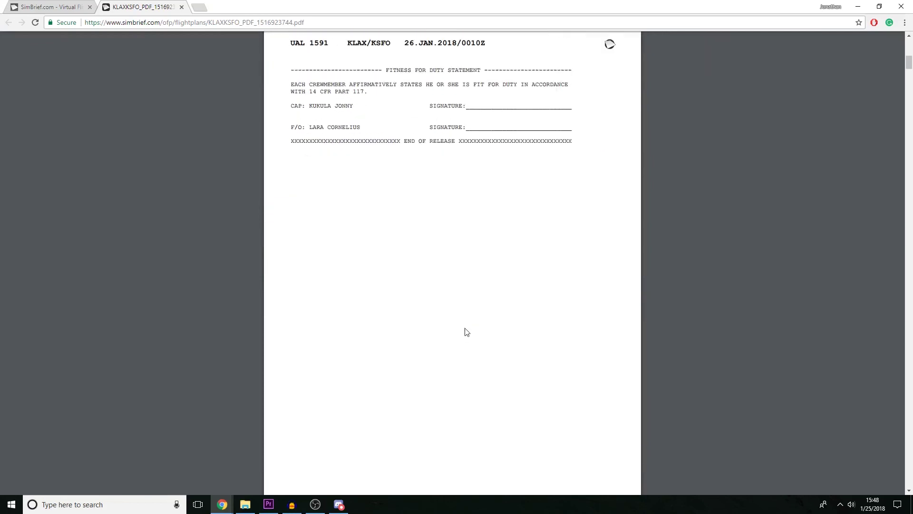
pyautogui.scroll(5, 464, 330)
pyautogui.scroll(7, 466, 314)
pyautogui.scroll(-8, 470, 295)
pyautogui.scroll(-20, 470, 295)
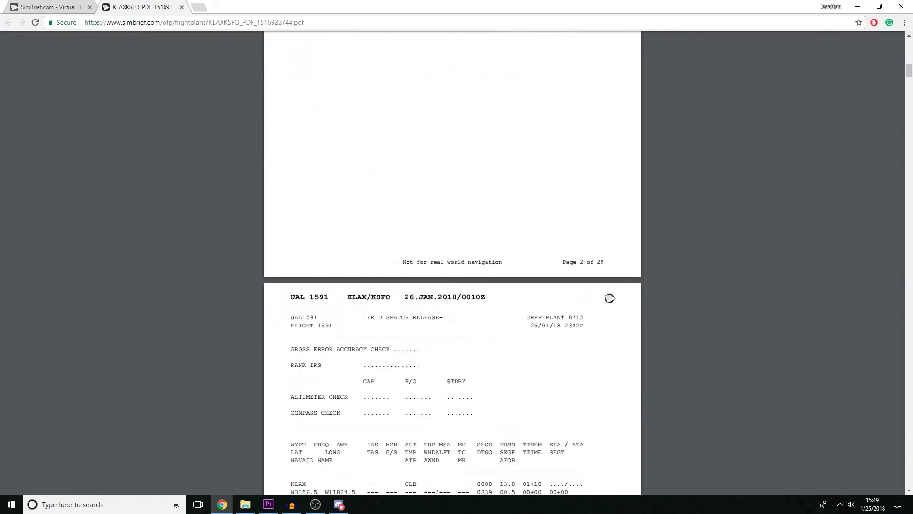
pyautogui.moveTo(909, 113); pyautogui.dragTo(909, 439)
pyautogui.scroll(20, 899, 380)
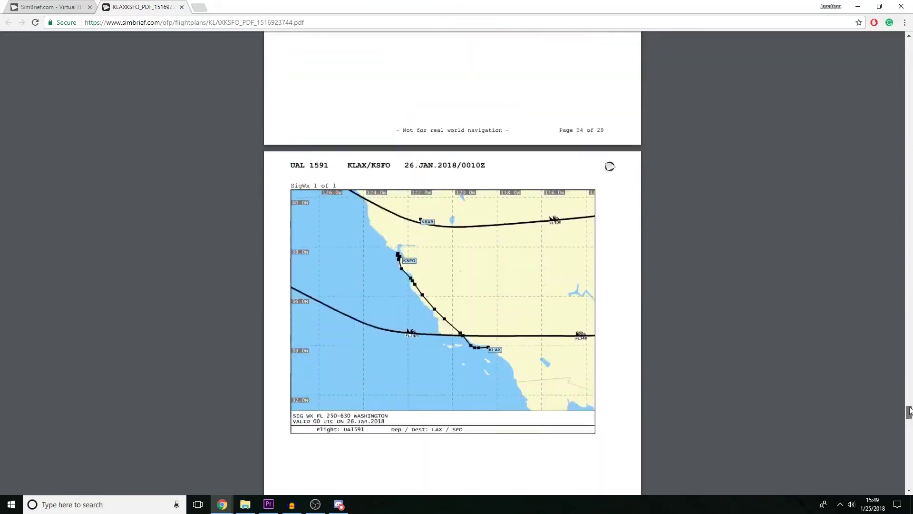
pyautogui.scroll(20, 899, 380)
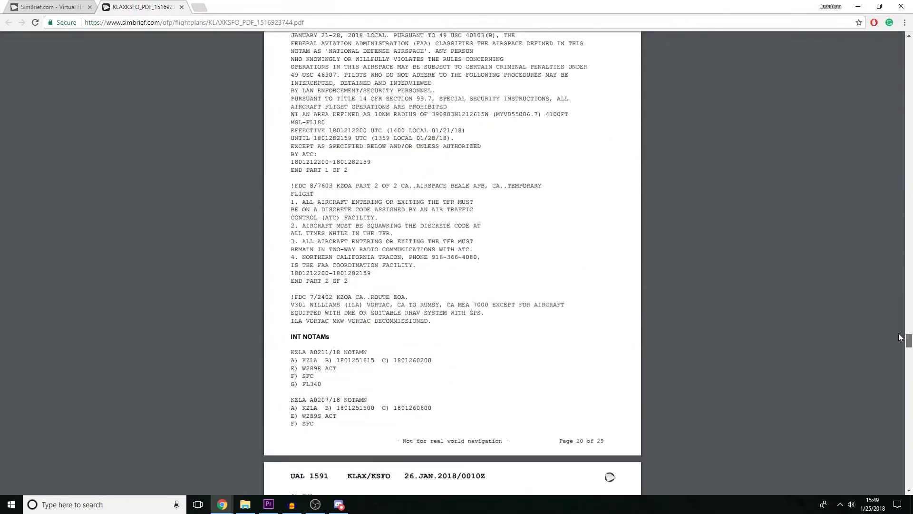
pyautogui.scroll(20, 892, 125)
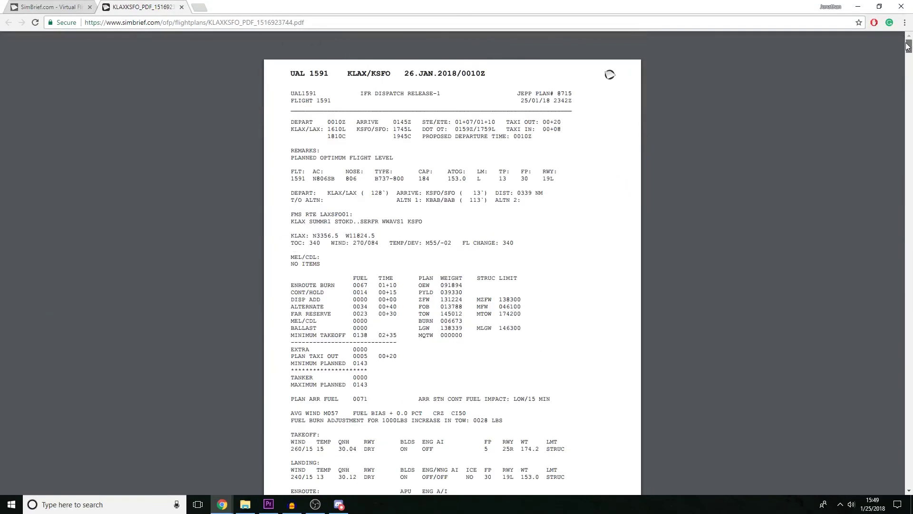
# - Review the first page of the dispatch release again from the UAL 1591 heading through the fuel and weight table
pyautogui.scroll(-4, 579, 110)
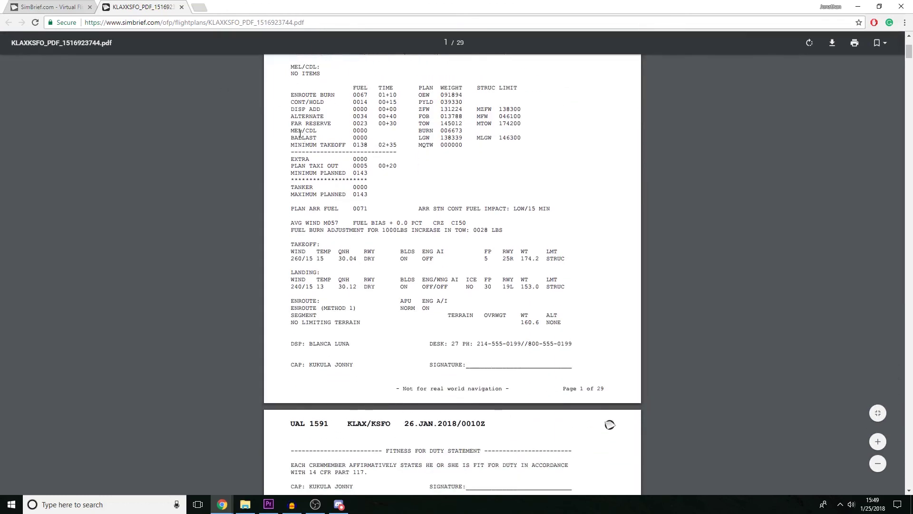
pyautogui.scroll(4, 300, 133)
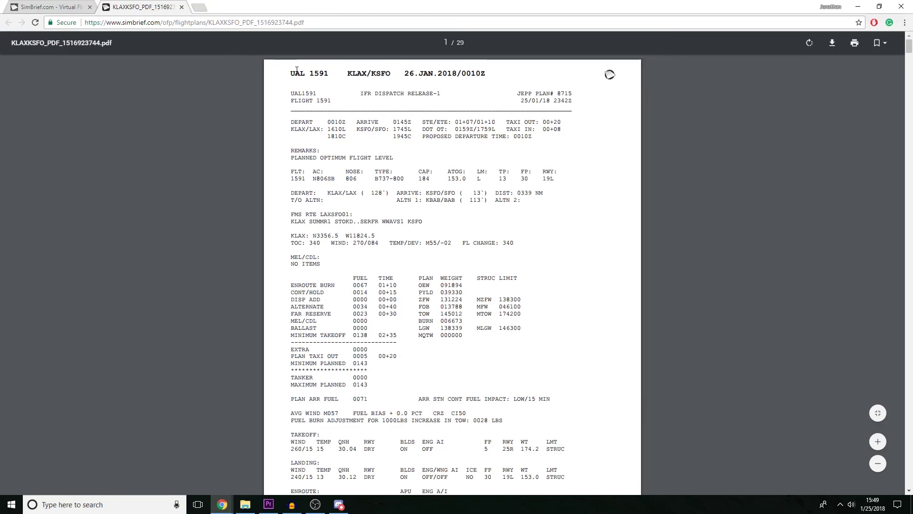
pyautogui.moveTo(291, 74); pyautogui.dragTo(435, 194)
pyautogui.click(444, 198)
pyautogui.moveTo(305, 76); pyautogui.dragTo(526, 302)
pyautogui.click(526, 297)
pyautogui.scroll(-1, 540, 280)
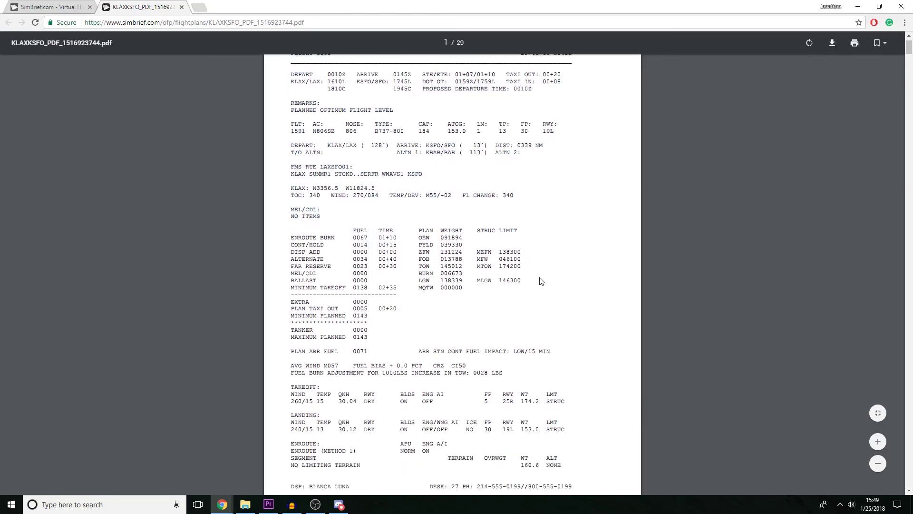
pyautogui.scroll(-2, 539, 281)
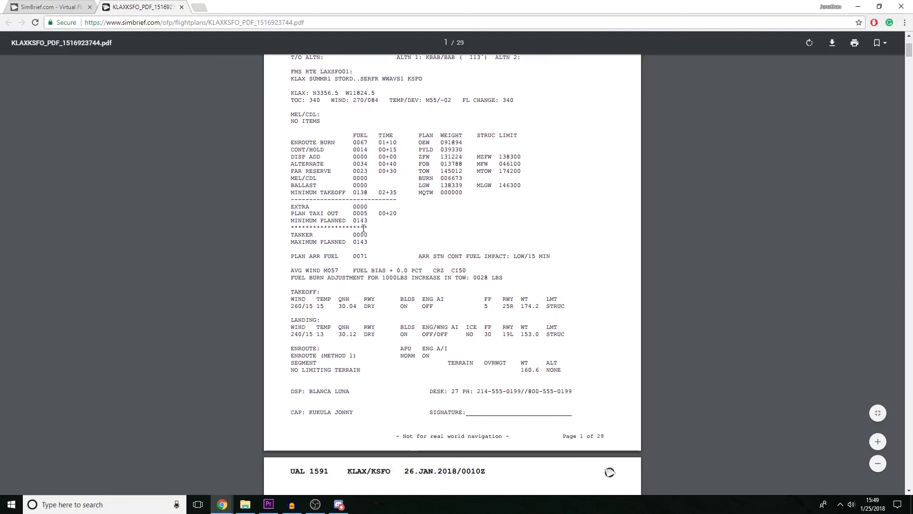
pyautogui.scroll(3, 355, 223)
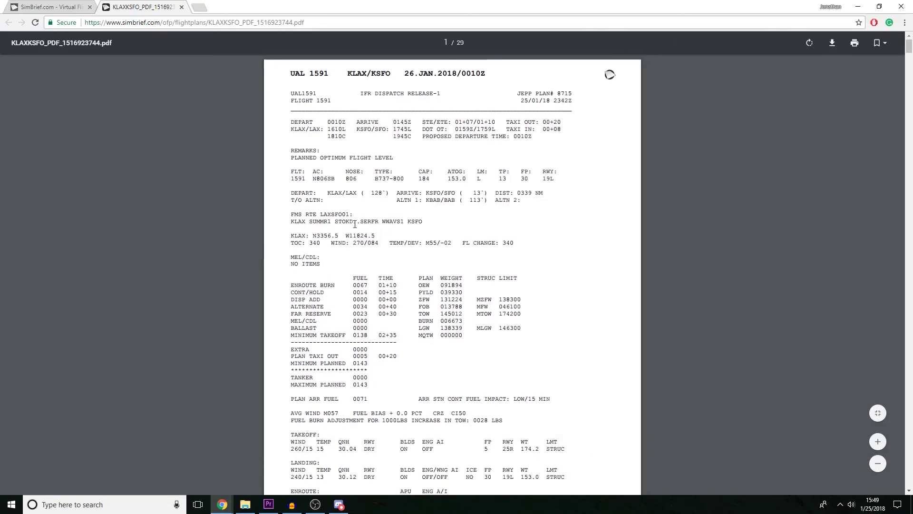
pyautogui.moveTo(288, 74); pyautogui.dragTo(523, 301)
pyautogui.click(531, 295)
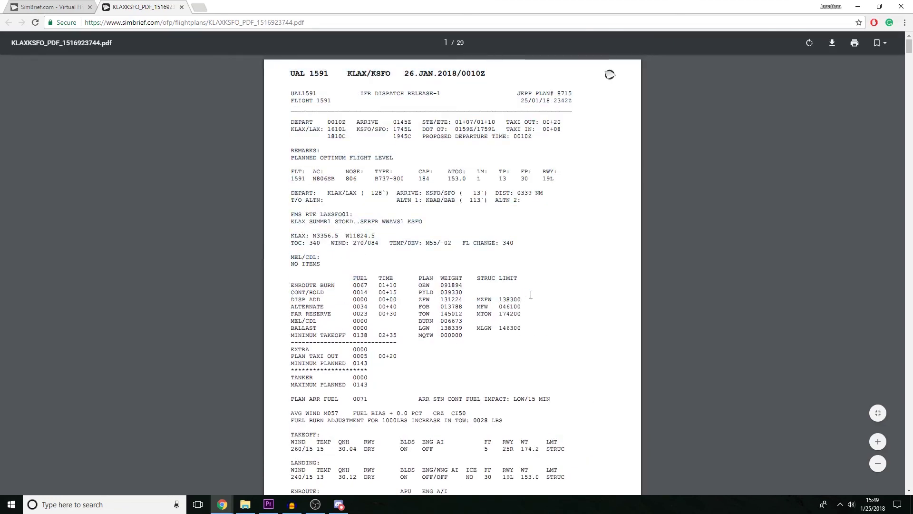